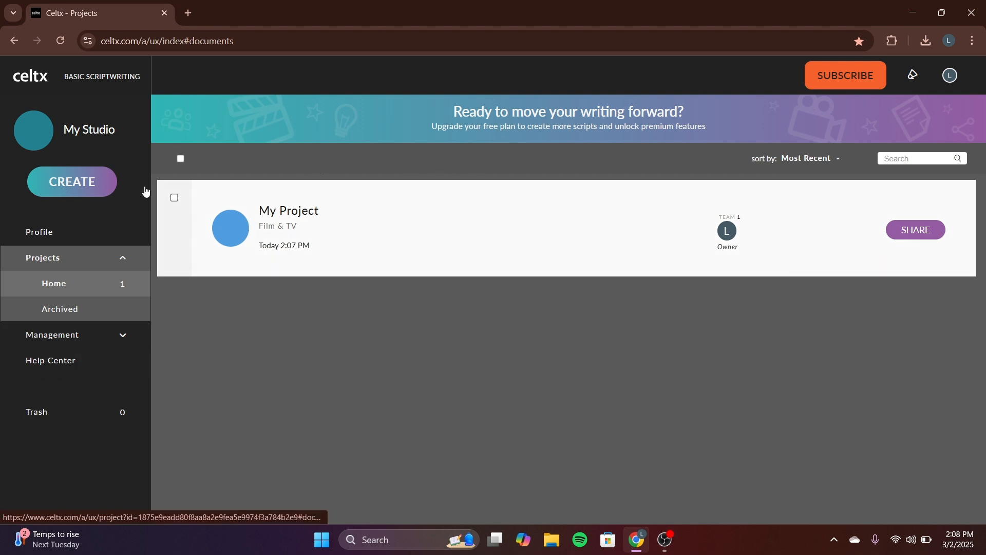
# Open The Inbetween script in My Project and hide the project navigation.
pyautogui.click(507, 225)
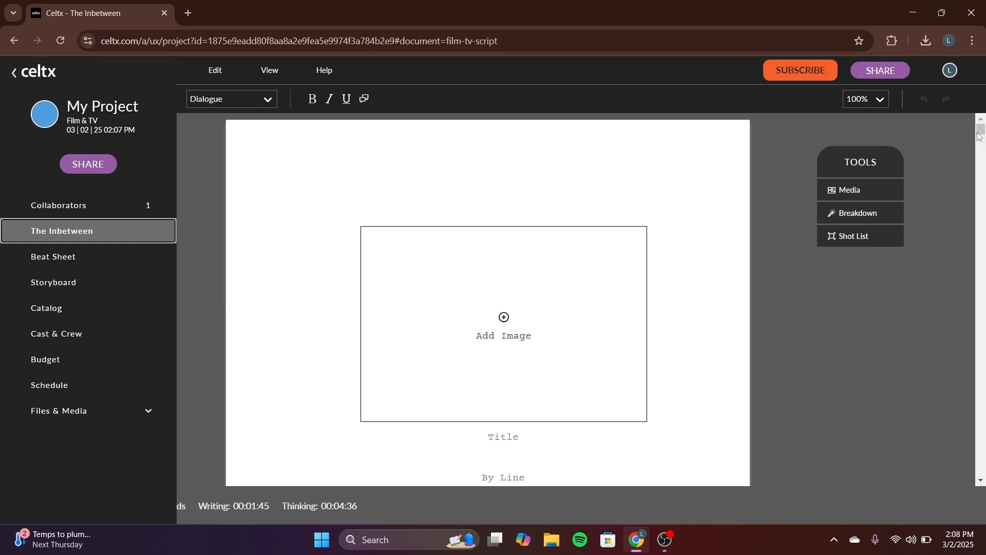
pyautogui.click(772, 211)
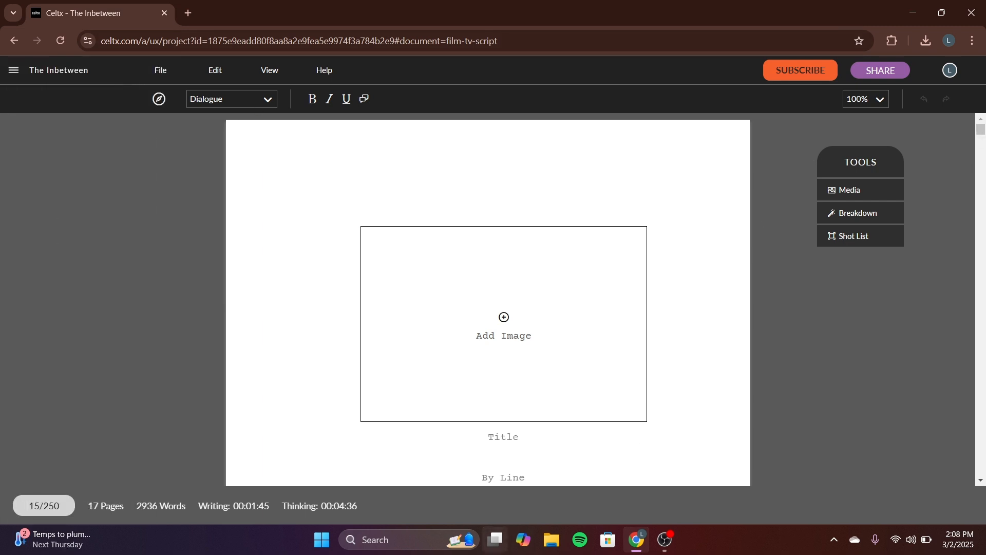
# Examine the script's title page fields and the page with the title, author and copyright lines.
pyautogui.moveTo(495, 540)
pyautogui.scroll(-5, 618, 258)
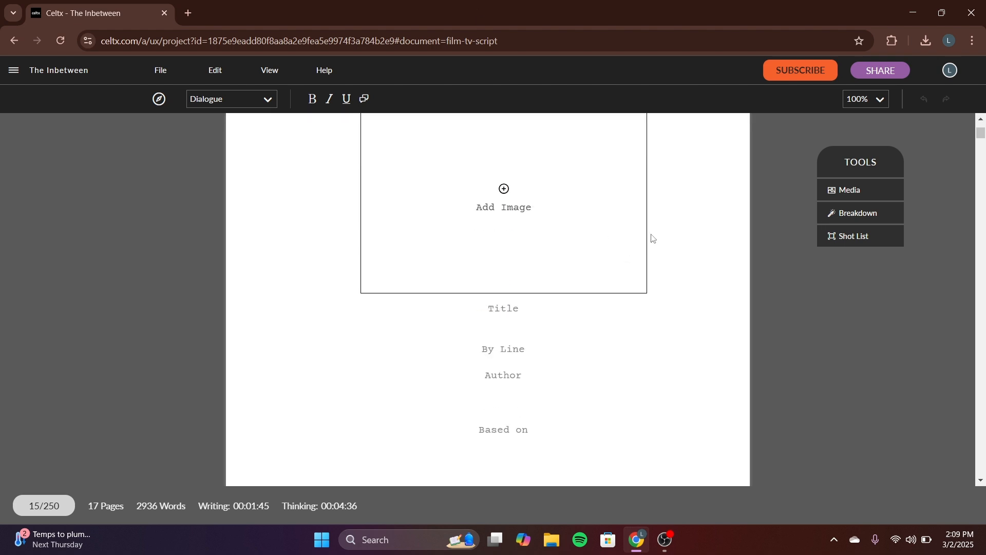
pyautogui.scroll(2, 519, 256)
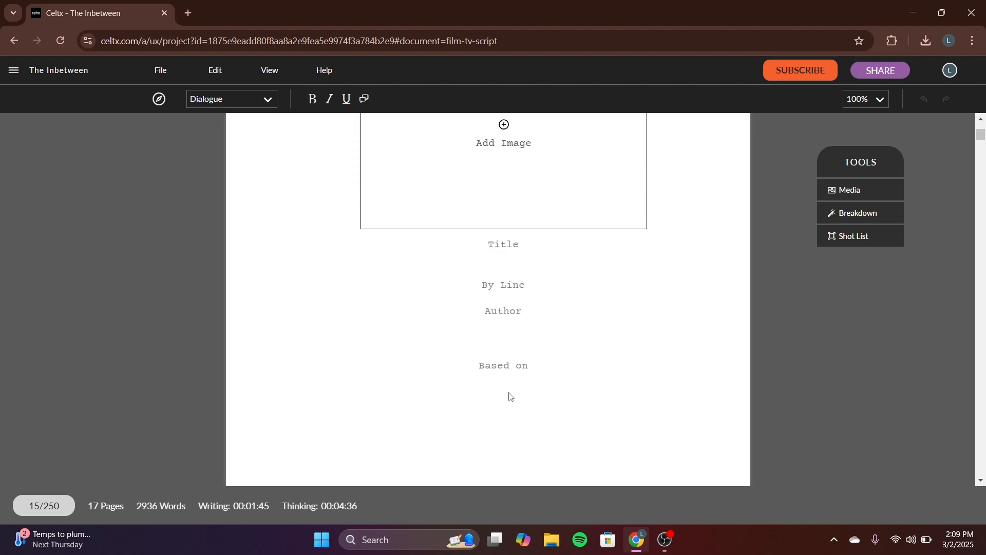
pyautogui.click(504, 245)
pyautogui.click(495, 284)
pyautogui.click(638, 350)
pyautogui.scroll(-10, 713, 302)
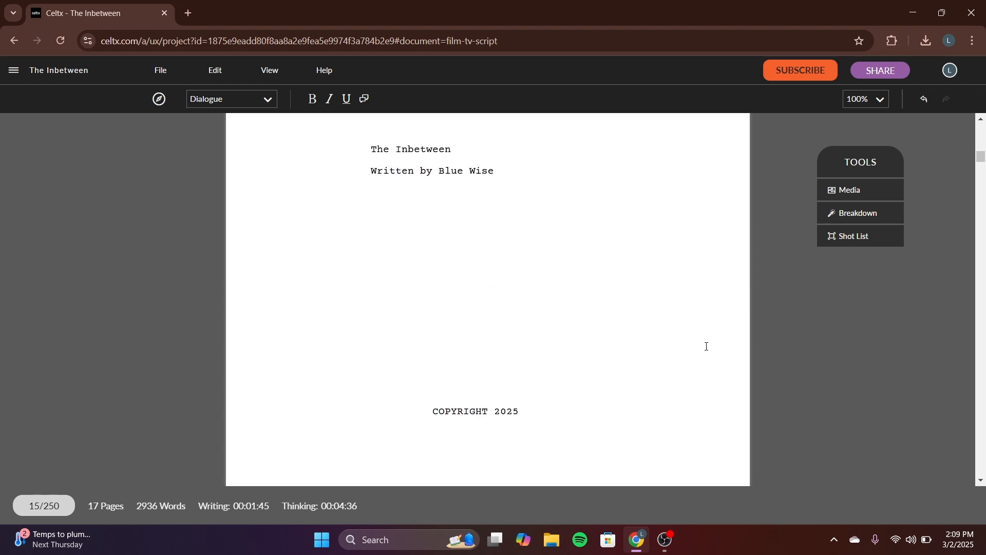
pyautogui.scroll(5, 707, 347)
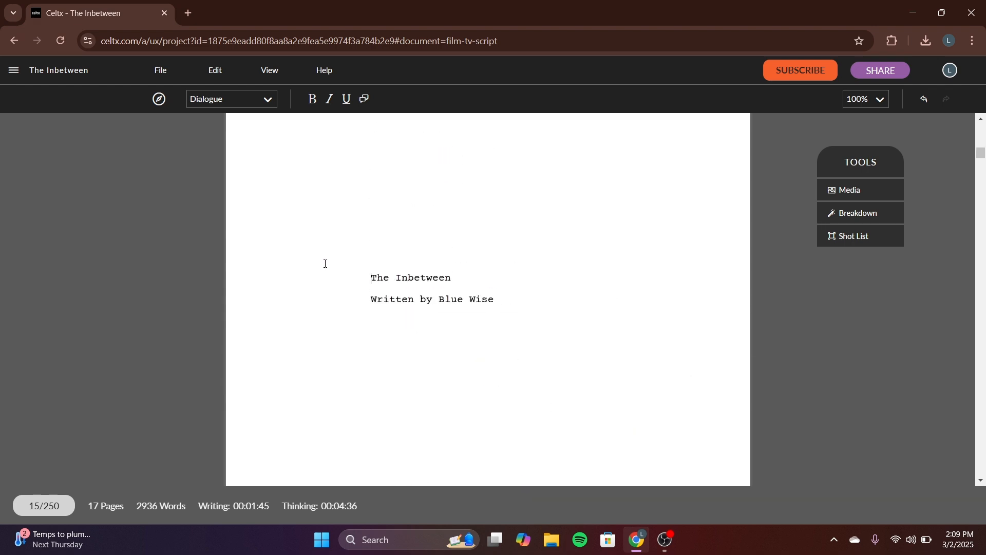
pyautogui.scroll(-2, 506, 313)
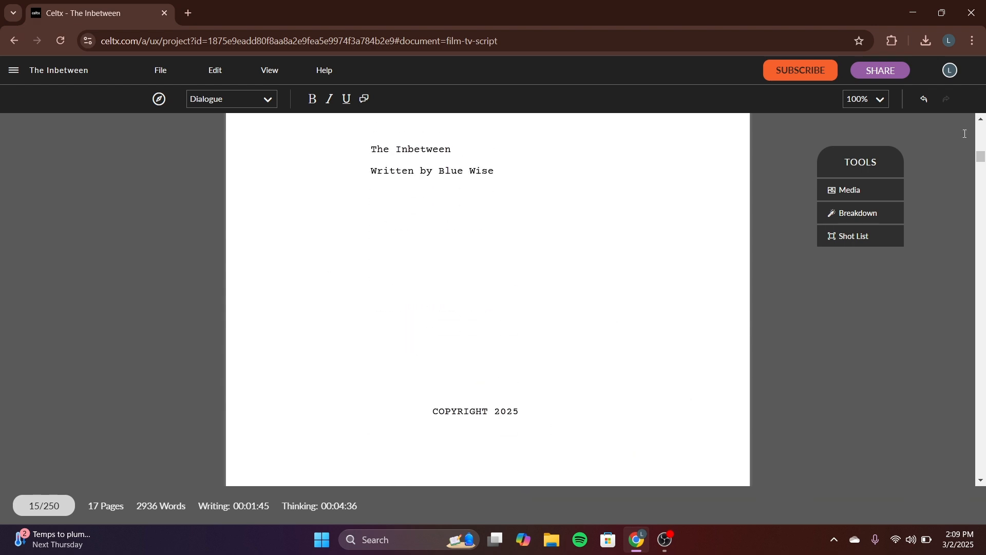
# Add a Character element named EVA beneath the INT. scene heading on page 17.
pyautogui.moveTo(982, 155); pyautogui.dragTo(981, 469)
pyautogui.scroll(-8, 559, 301)
pyautogui.scroll(3, 369, 249)
pyautogui.click(360, 303)
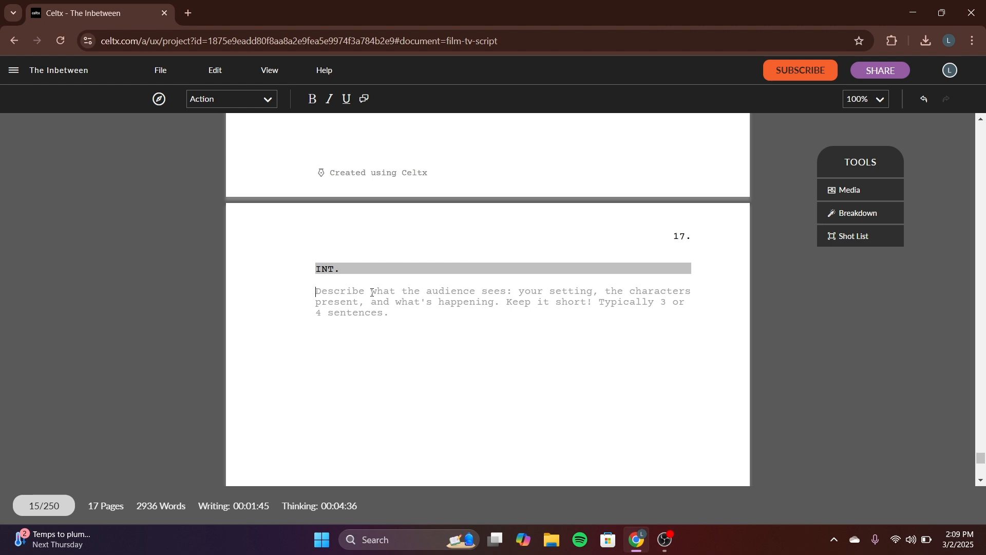
pyautogui.click(262, 103)
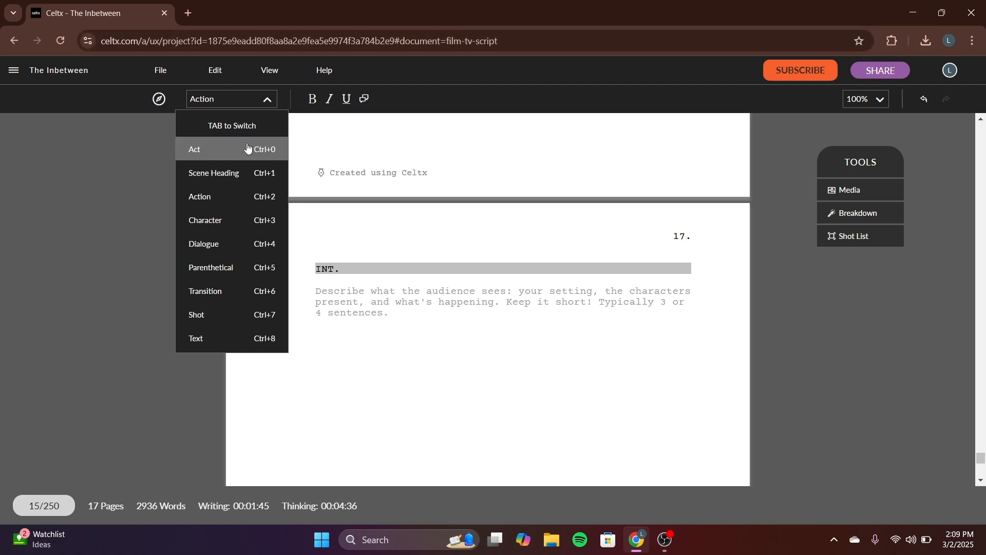
pyautogui.click(263, 218)
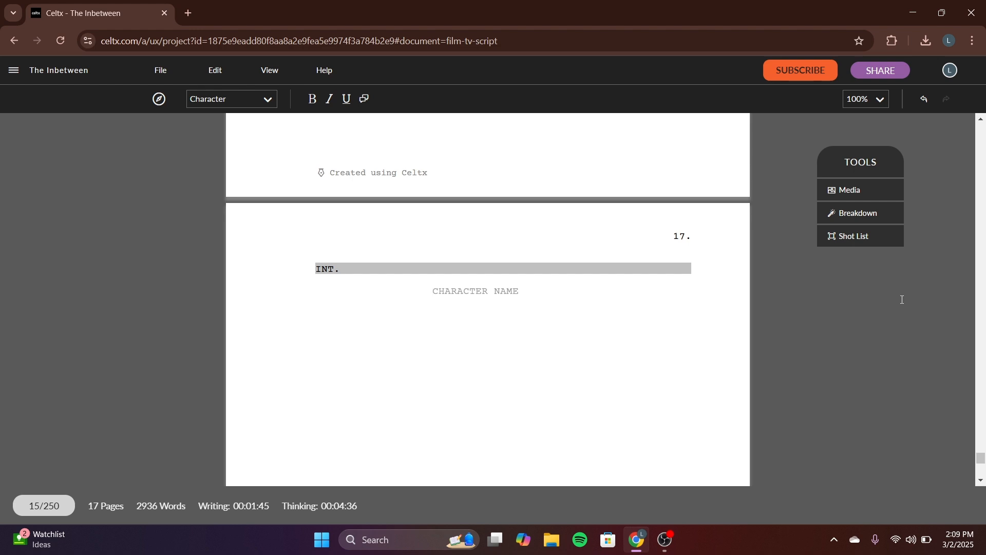
pyautogui.write('EVA')
pyautogui.press('Return')
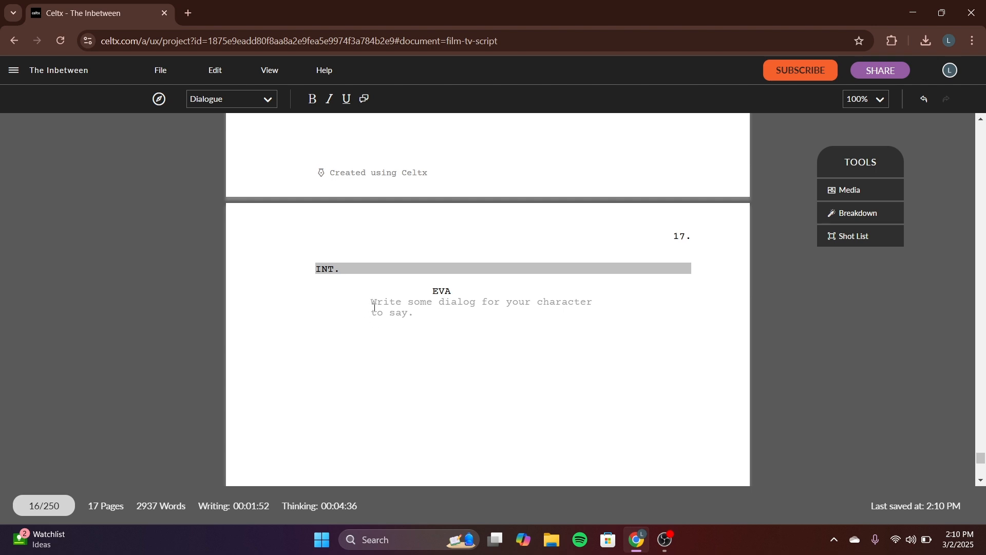
# Write "Hello everybody!" as EVA's dialogue.
pyautogui.click(249, 109)
pyautogui.click(248, 109)
pyautogui.write('H')
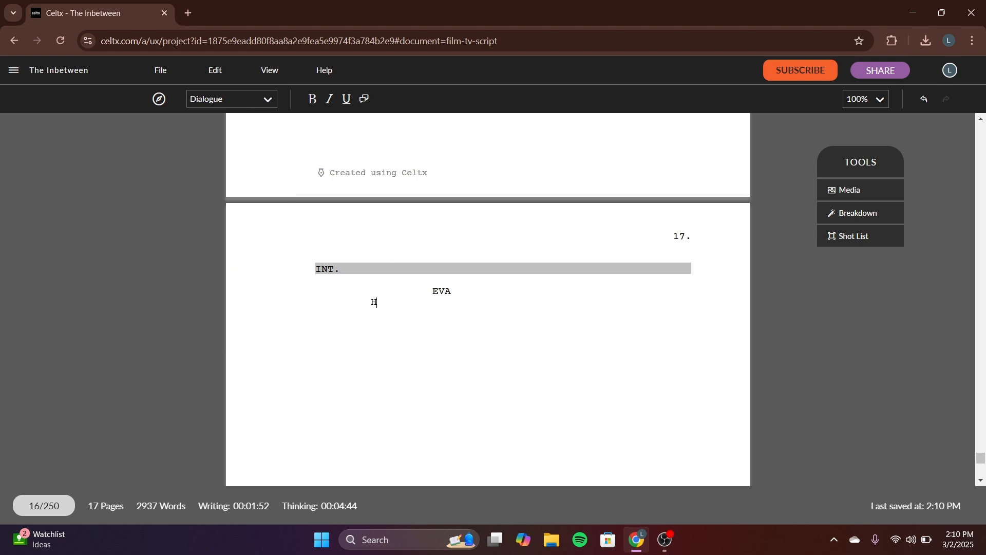
pyautogui.write('ello everybody!')
pyautogui.press('Return')
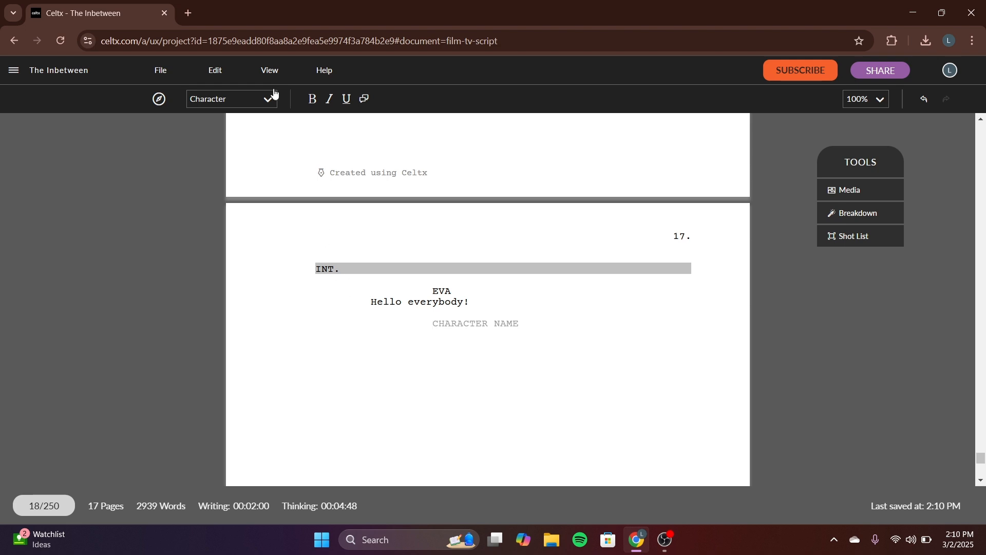
# Add an italic Action line reading "EVA waves to the audience." below EVA's dialogue.
pyautogui.click(254, 109)
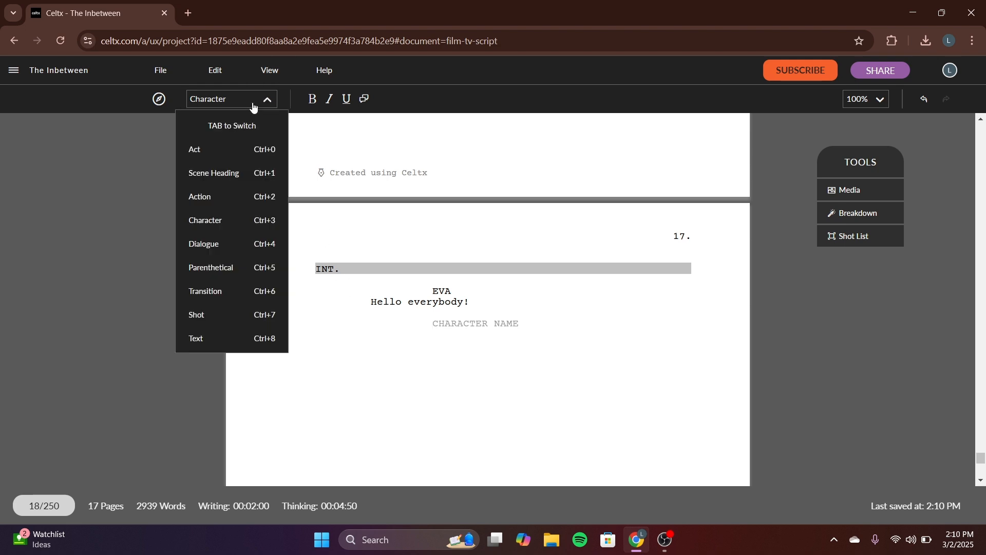
pyautogui.click(244, 195)
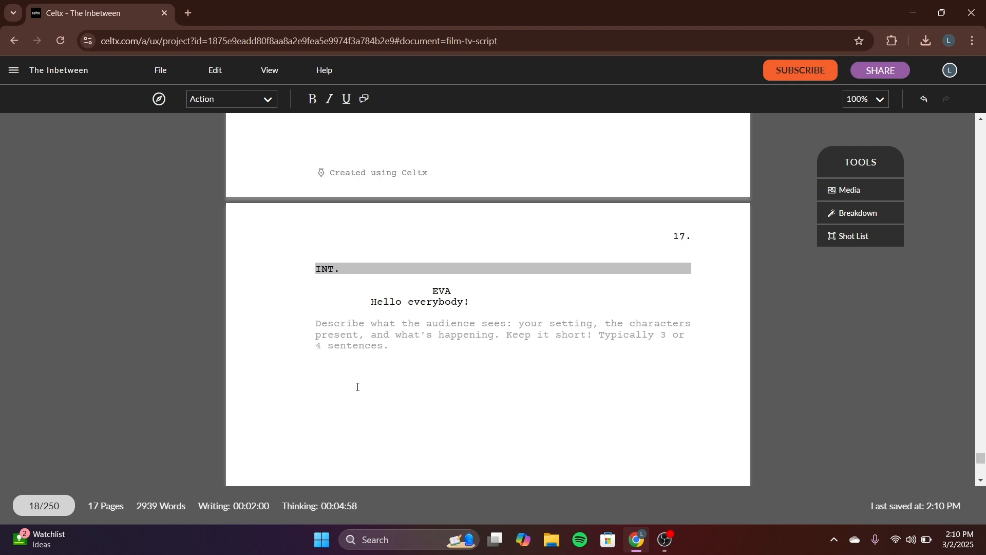
pyautogui.click(332, 100)
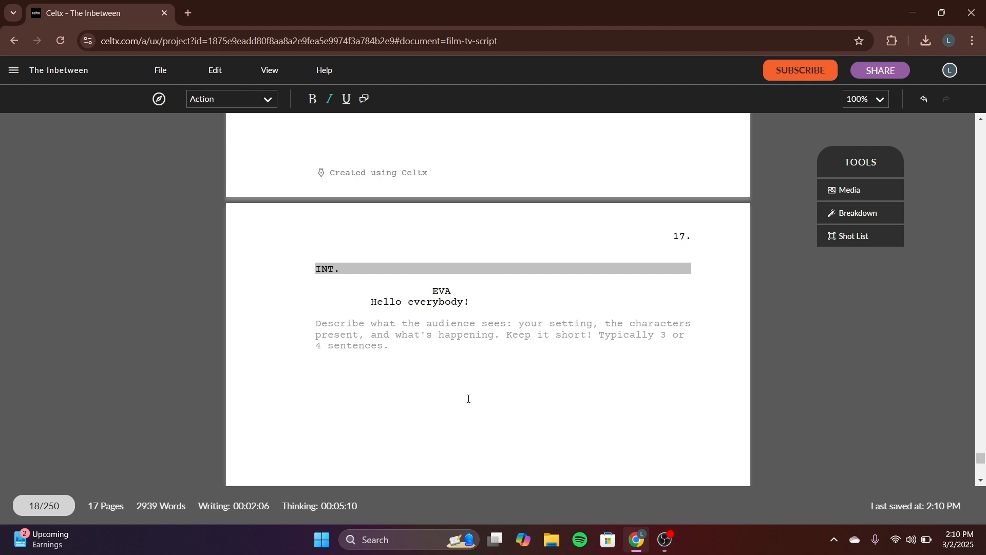
pyautogui.write('EVA waves to the audience.')
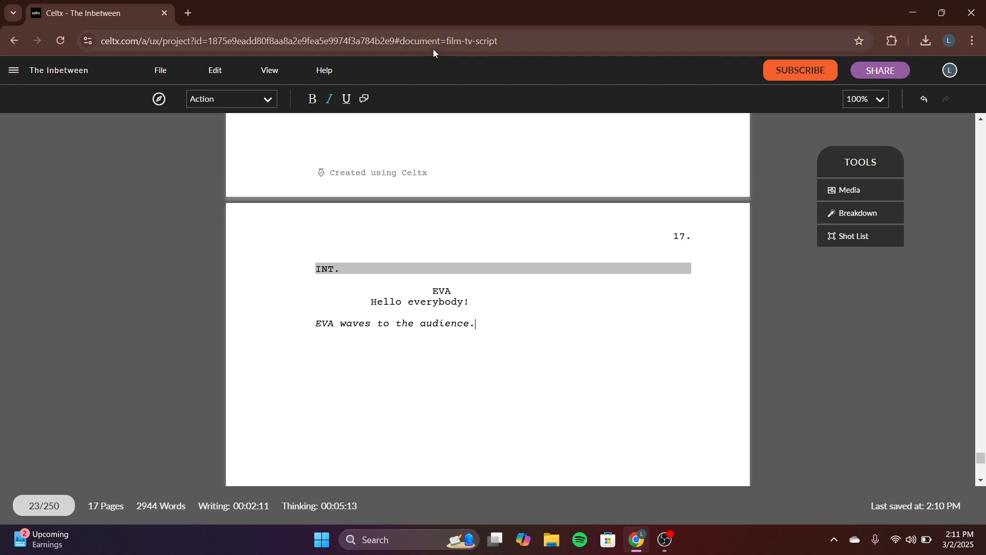
pyautogui.press('Return')
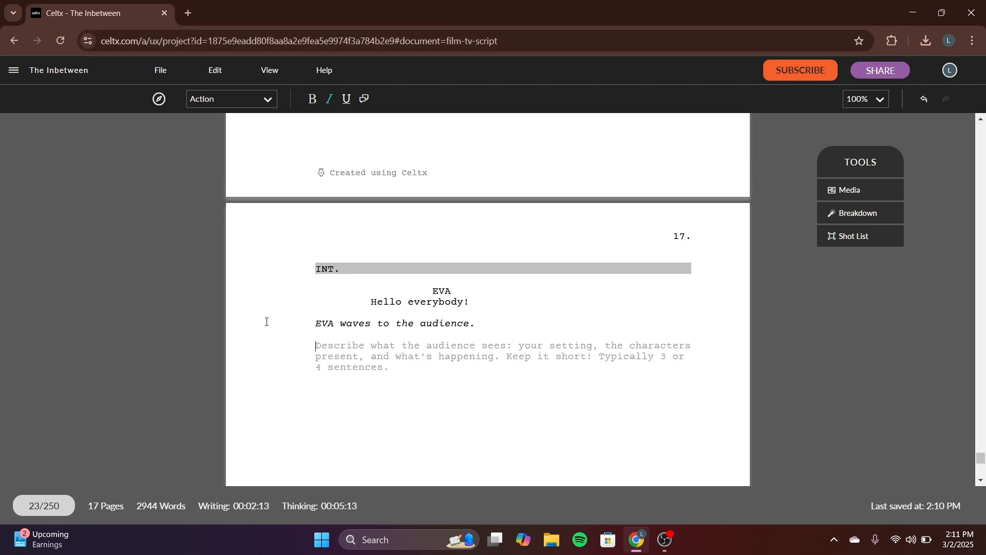
pyautogui.click(330, 99)
# Add a Character element named LION below the action line, with the dialogue "Where are we?".
pyautogui.click(268, 99)
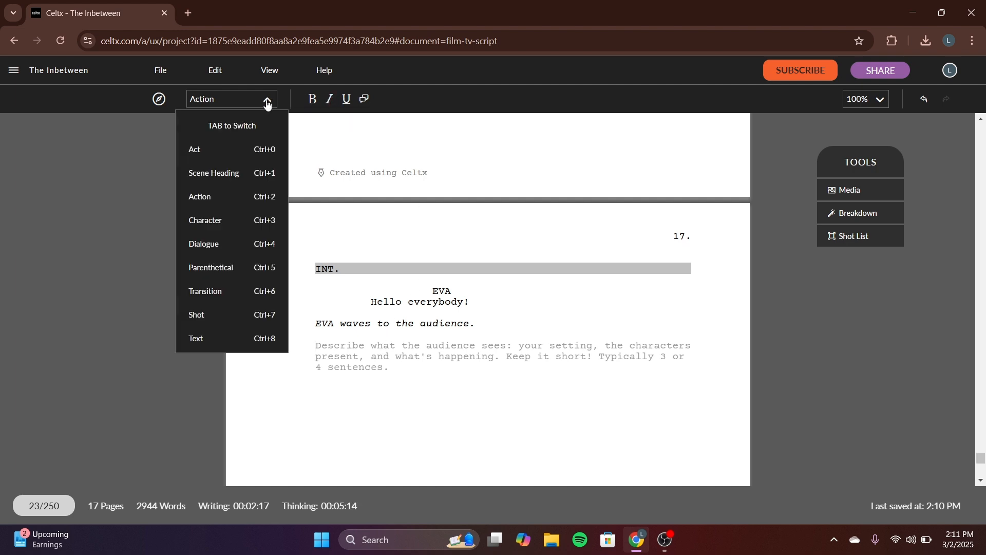
pyautogui.click(236, 229)
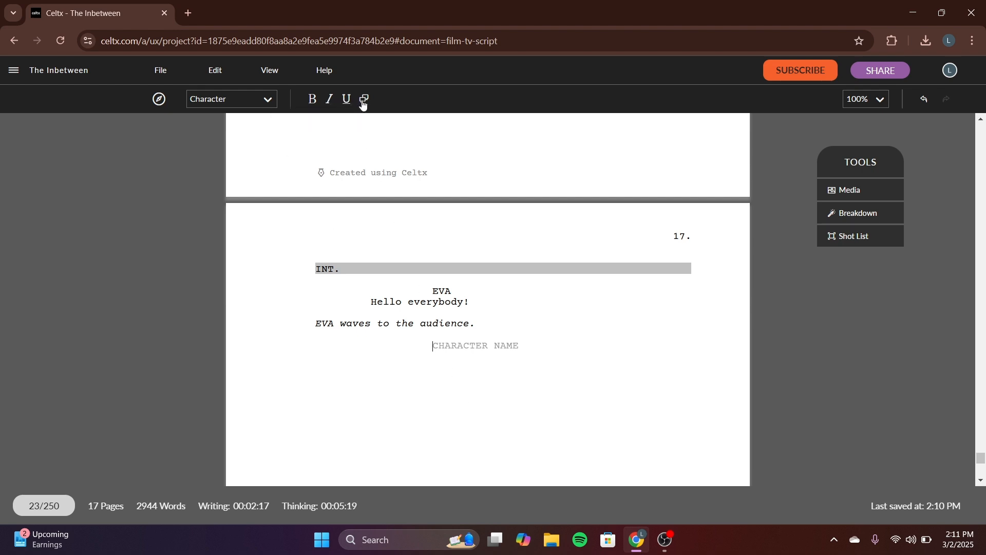
pyautogui.click(337, 103)
pyautogui.click(335, 103)
pyautogui.click(269, 98)
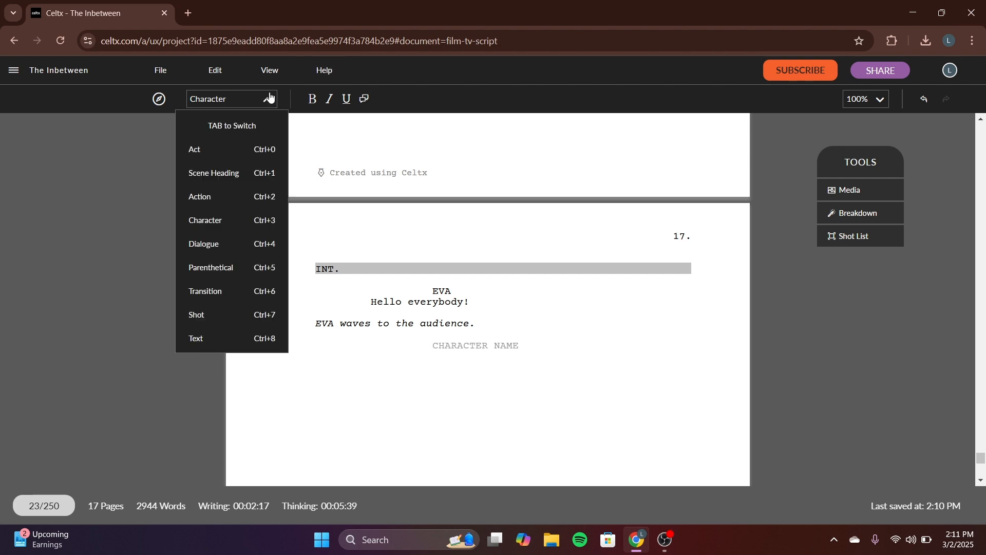
pyautogui.write('LION')
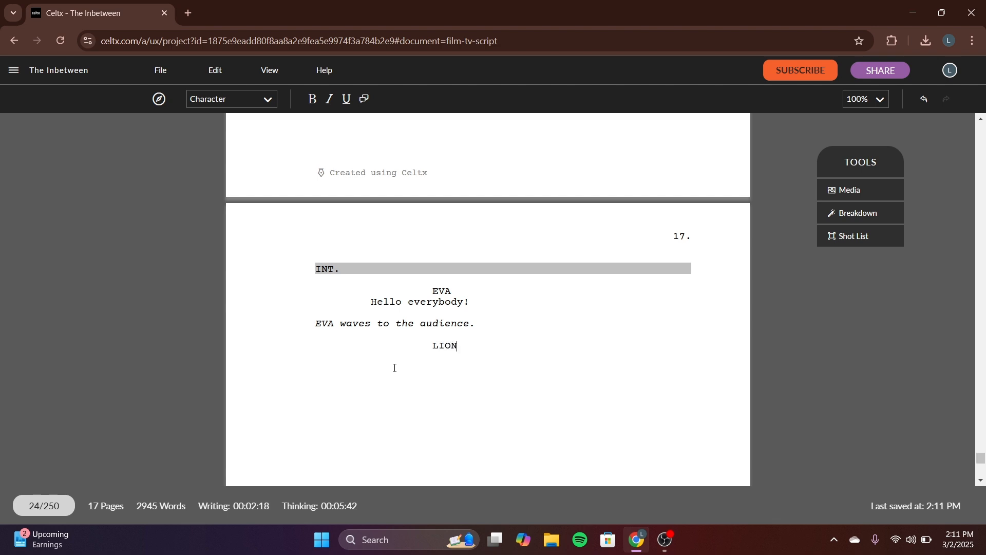
pyautogui.press('Return')
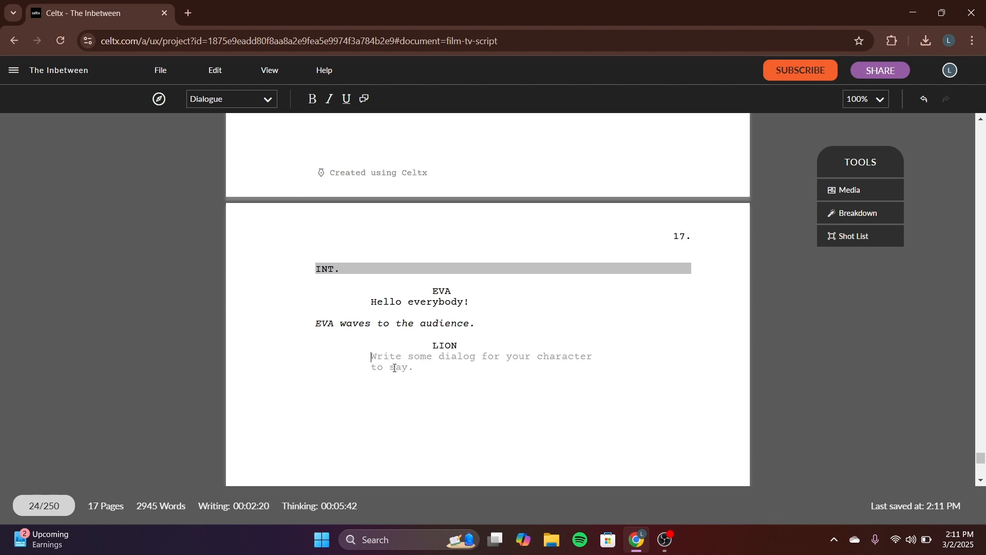
pyautogui.write('Wh')
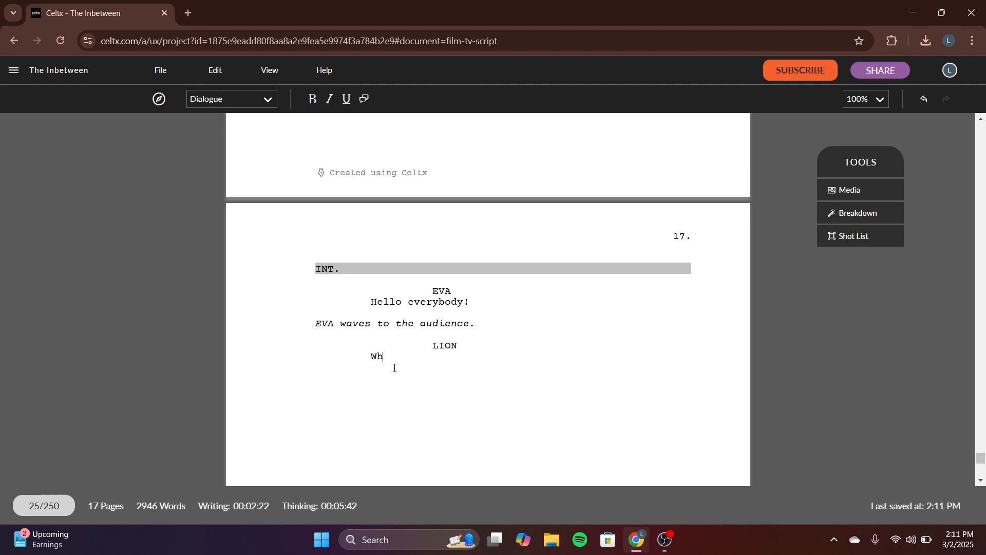
pyautogui.write('ere are we?')
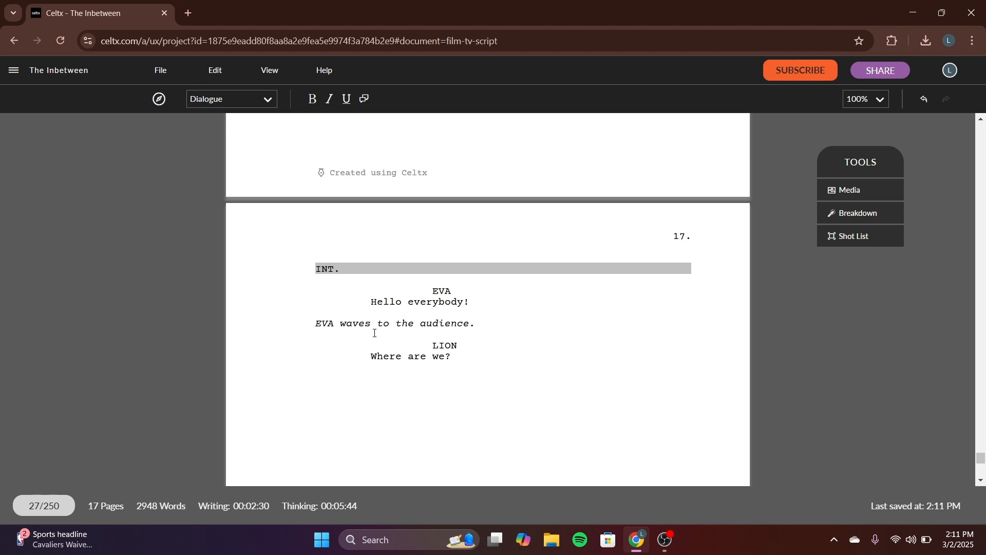
# Insert an Act element reading "ACT I" above the INT. scene heading on page 17.
pyautogui.click(482, 246)
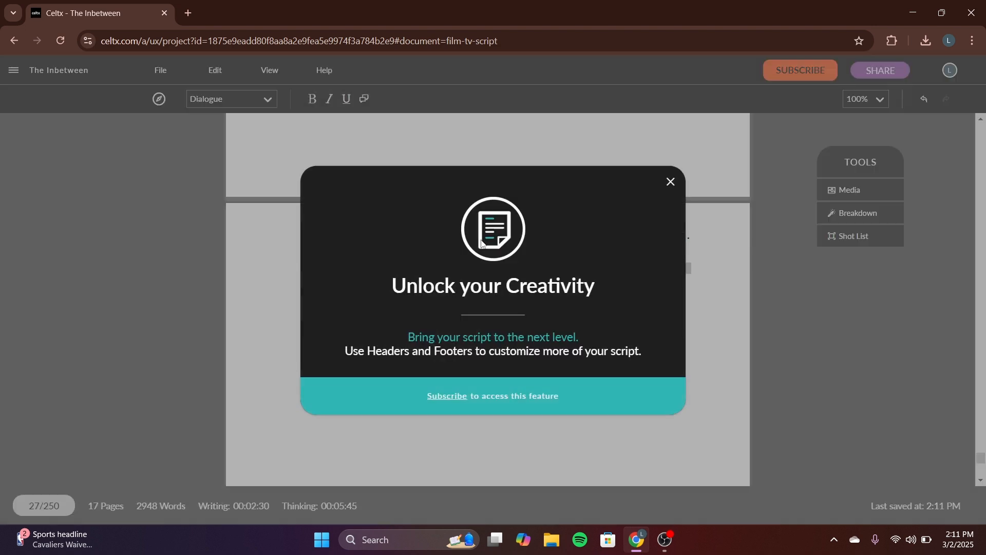
pyautogui.click(671, 182)
pyautogui.click(307, 268)
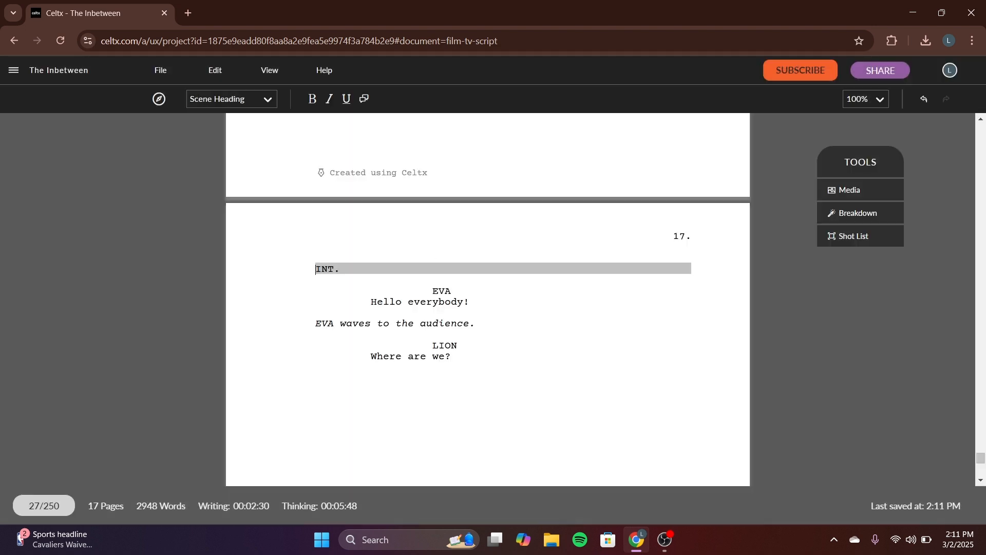
pyautogui.press('Return')
pyautogui.click(375, 268)
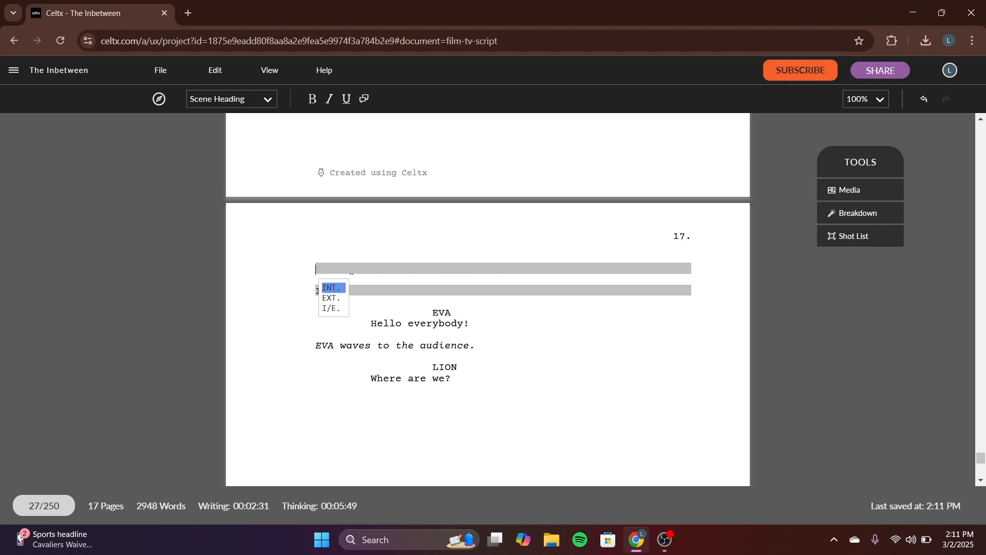
pyautogui.click(232, 97)
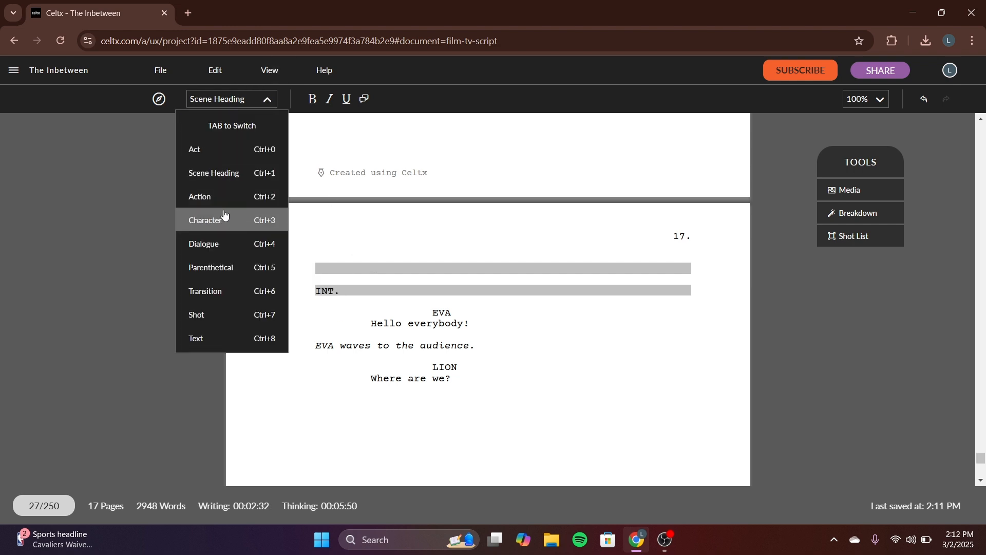
pyautogui.click(236, 153)
pyautogui.write('A')
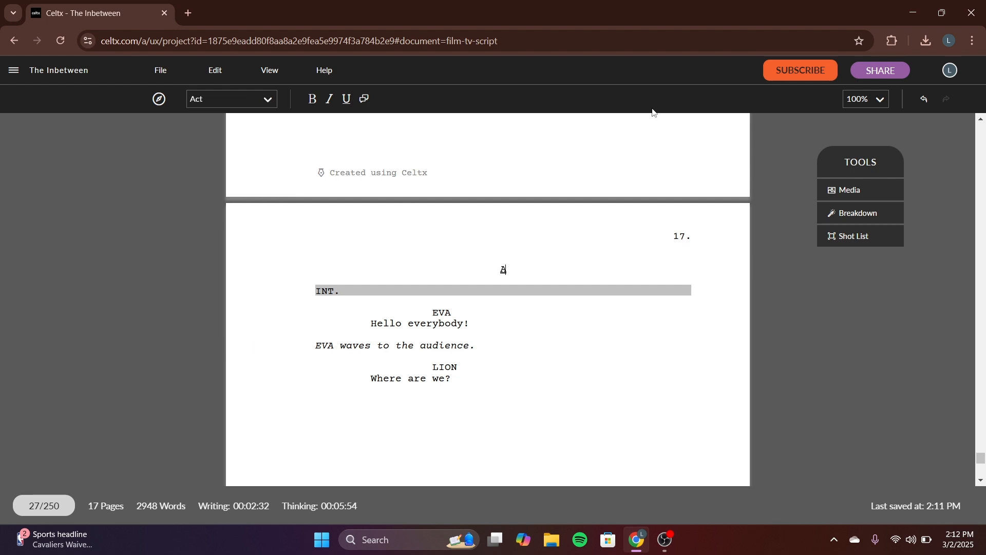
pyautogui.write('CT 1')
pyautogui.press('BackSpace')
pyautogui.write('I')
# Delete the act heading and its empty line above the page 17 scene.
pyautogui.press('BackSpace')
pyautogui.press('BackSpace')
pyautogui.press('BackSpace')
pyautogui.press('BackSpace')
pyautogui.press('BackSpace')
pyautogui.press('BackSpace')
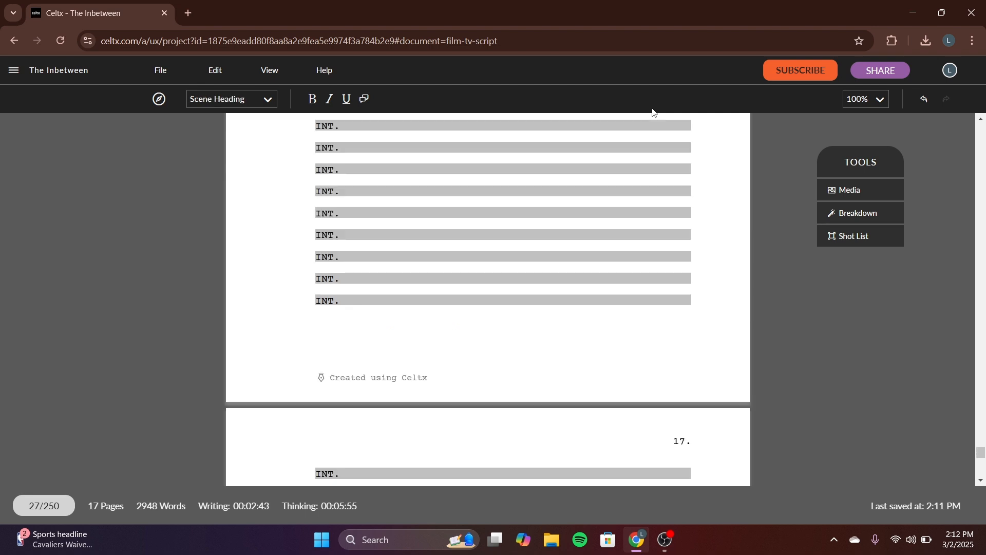
# Replace the INT. text in the page 17 scene heading with "FOREST - PM".
pyautogui.scroll(-6, 514, 298)
pyautogui.click(371, 155)
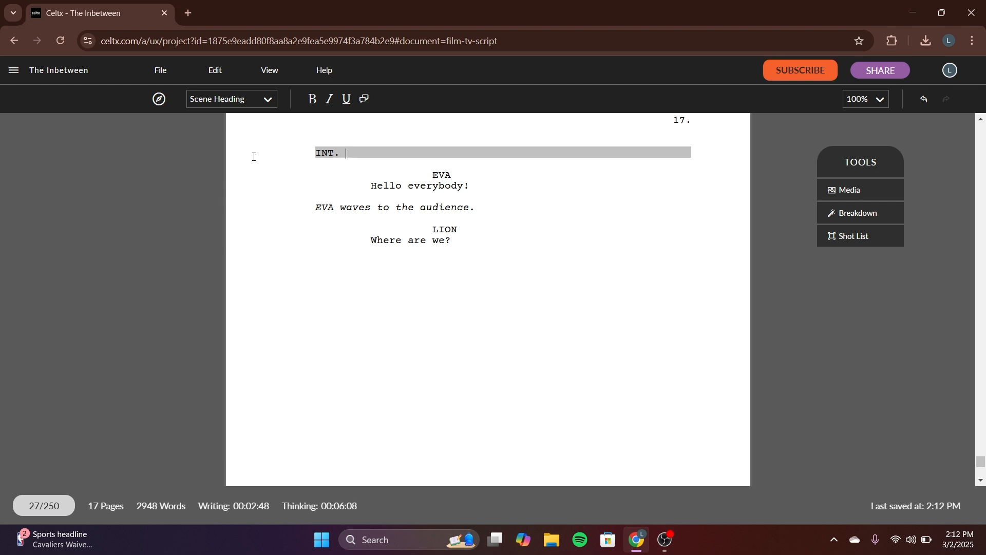
pyautogui.press('BackSpace')
pyautogui.press('BackSpace')
pyautogui.press('BackSpace')
pyautogui.press('BackSpace')
pyautogui.press('BackSpace')
pyautogui.write('FOREST - PM')
pyautogui.doubleClick(328, 154)
pyautogui.click(382, 153)
pyautogui.doubleClick(383, 153)
pyautogui.doubleClick(381, 153)
pyautogui.click(458, 231)
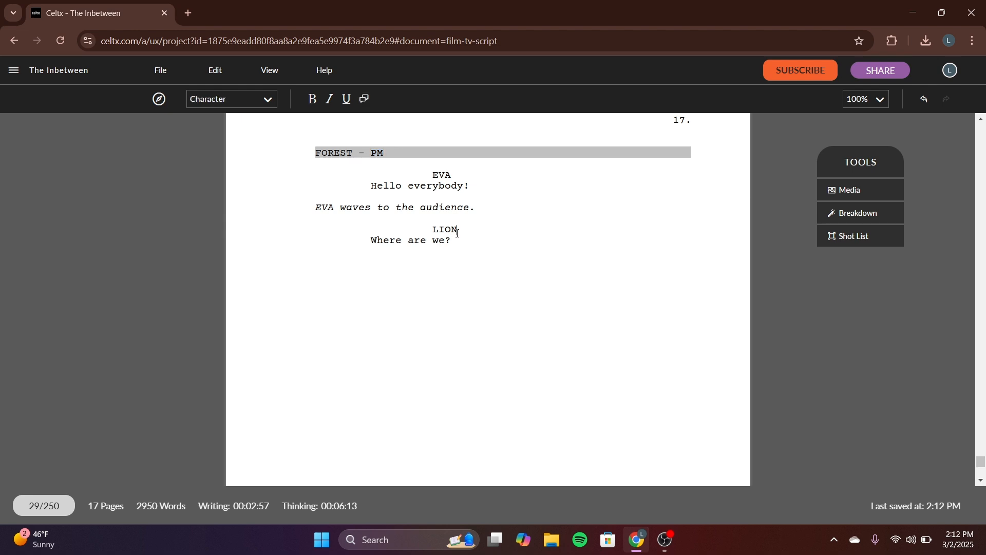
# Add a Text element reading "svsvs" below LION's dialogue.
pyautogui.scroll(1, 458, 231)
pyautogui.click(477, 307)
pyautogui.press('Return')
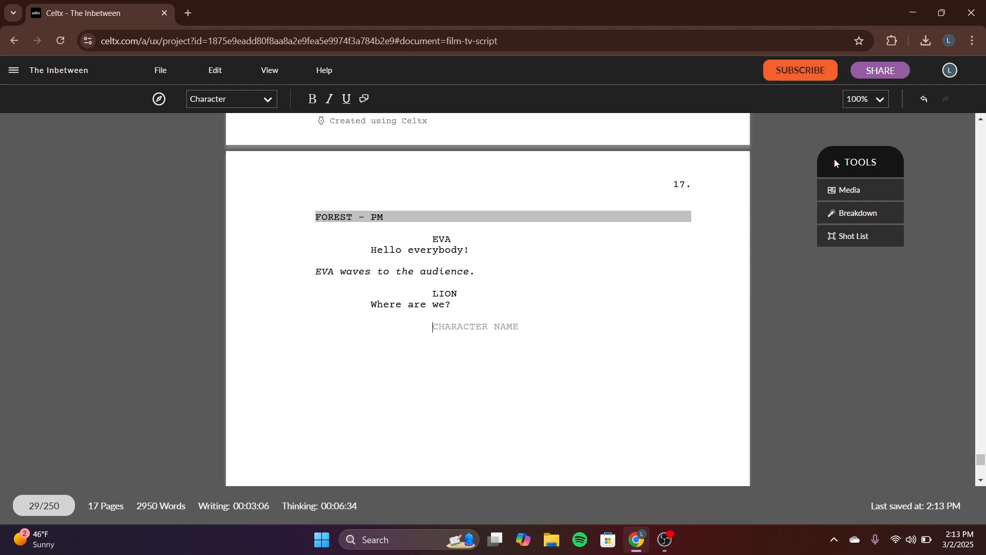
pyautogui.write('svsvs')
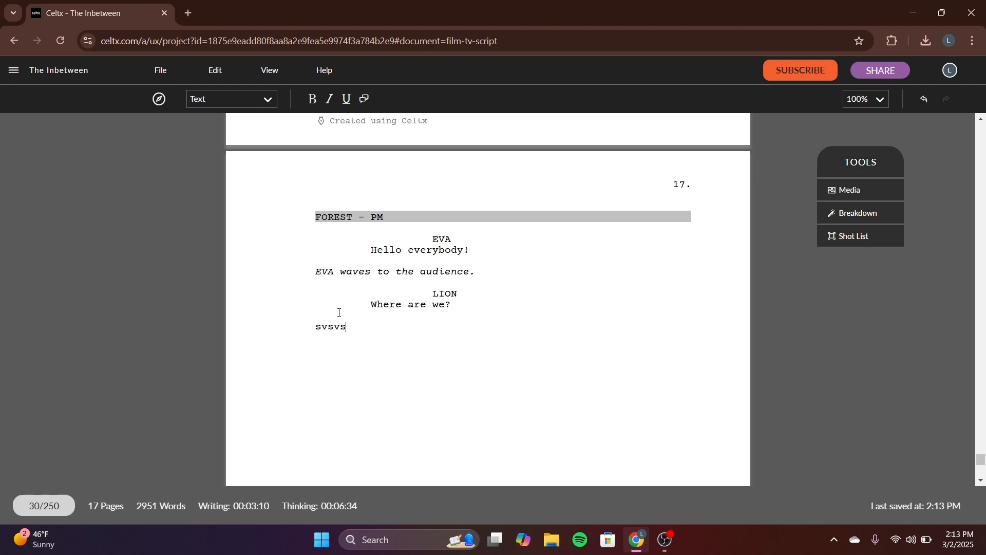
# Change the "svsvs" text line below LION's dialogue on page 17 to a Character element.
pyautogui.click(260, 103)
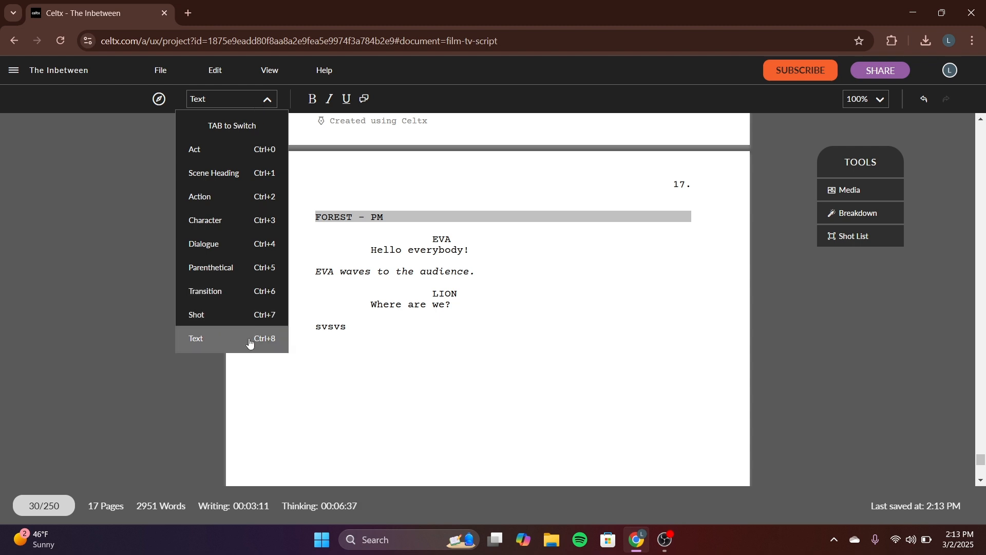
pyautogui.doubleClick(335, 331)
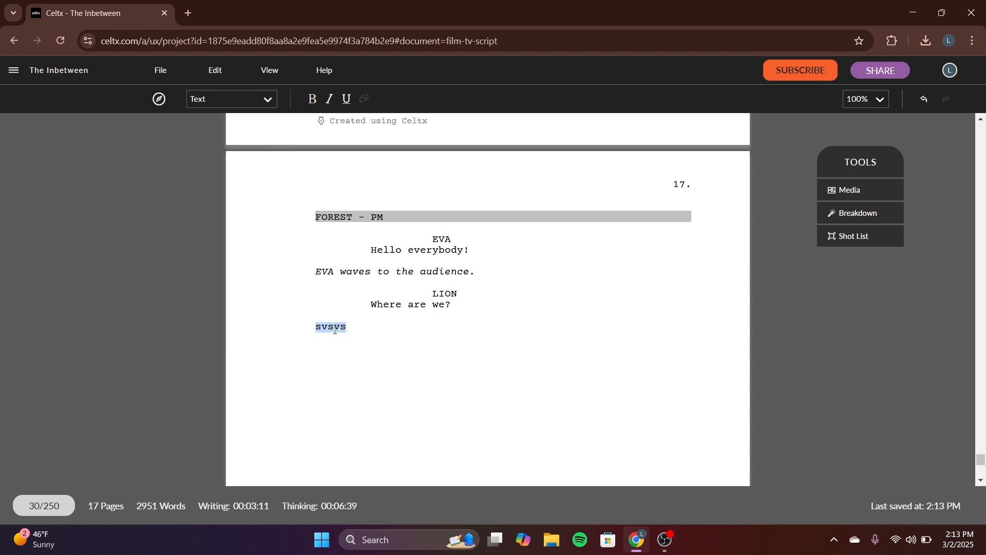
pyautogui.click(254, 100)
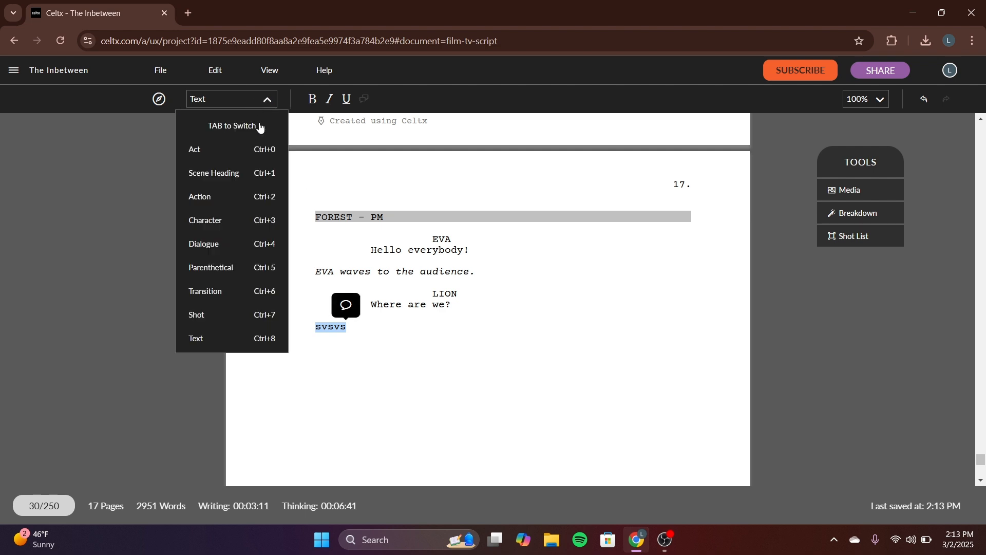
pyautogui.click(242, 105)
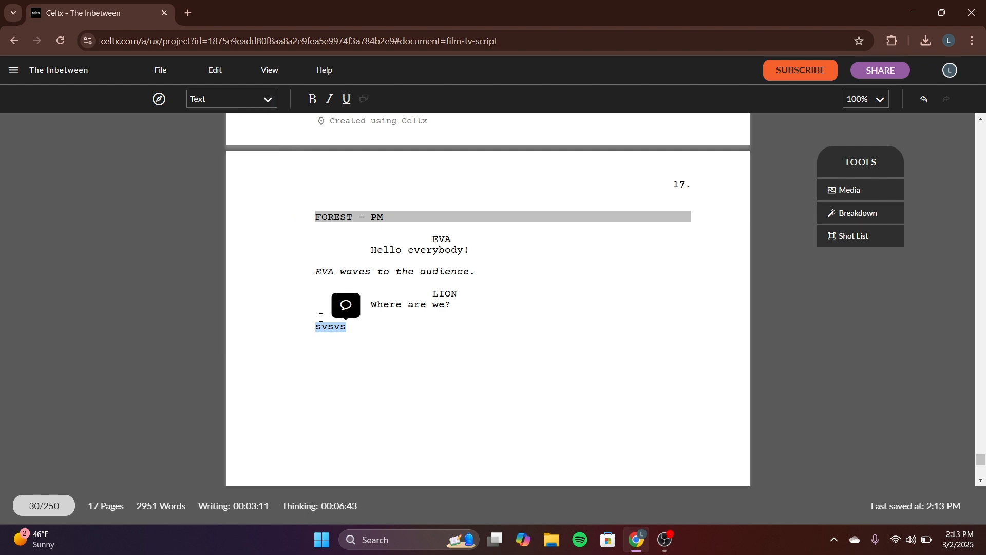
pyautogui.click(257, 101)
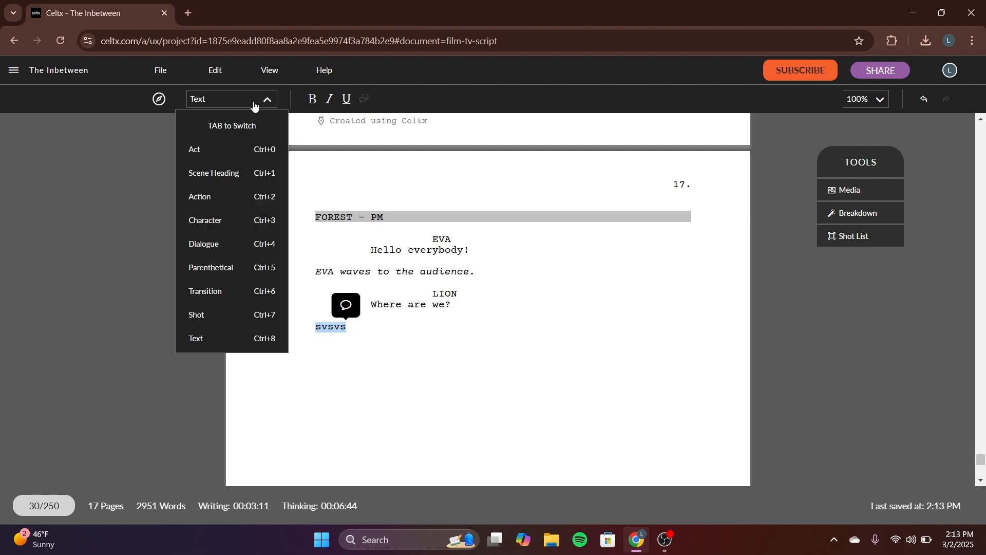
pyautogui.click(233, 222)
pyautogui.click(488, 327)
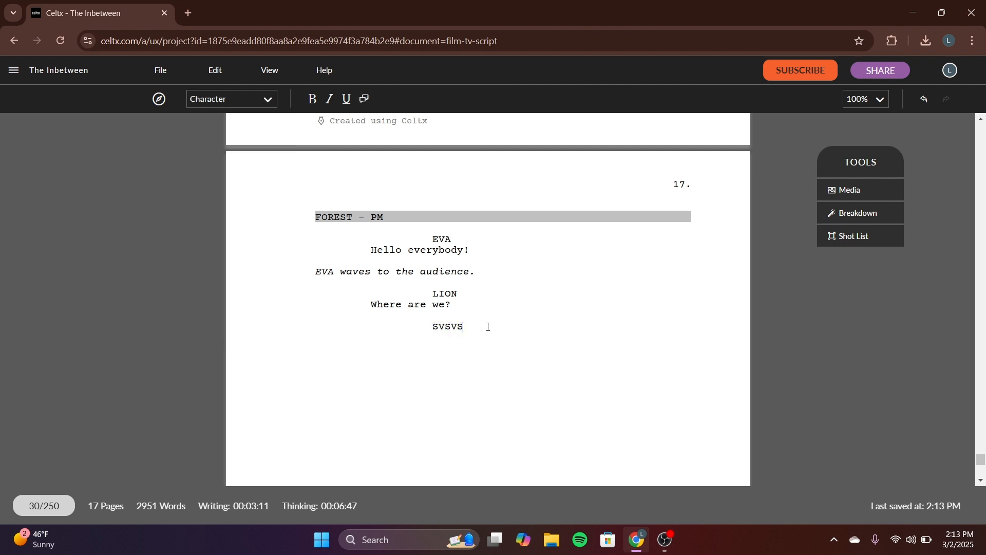
# Add the dialogue "gjygjgfufuf" under the SVSVS character name and start another line below it.
pyautogui.moveTo(423, 334); pyautogui.dragTo(502, 348)
pyautogui.click(506, 348)
pyautogui.press('Return')
pyautogui.write('gjygjgfufuf')
pyautogui.press('Return')
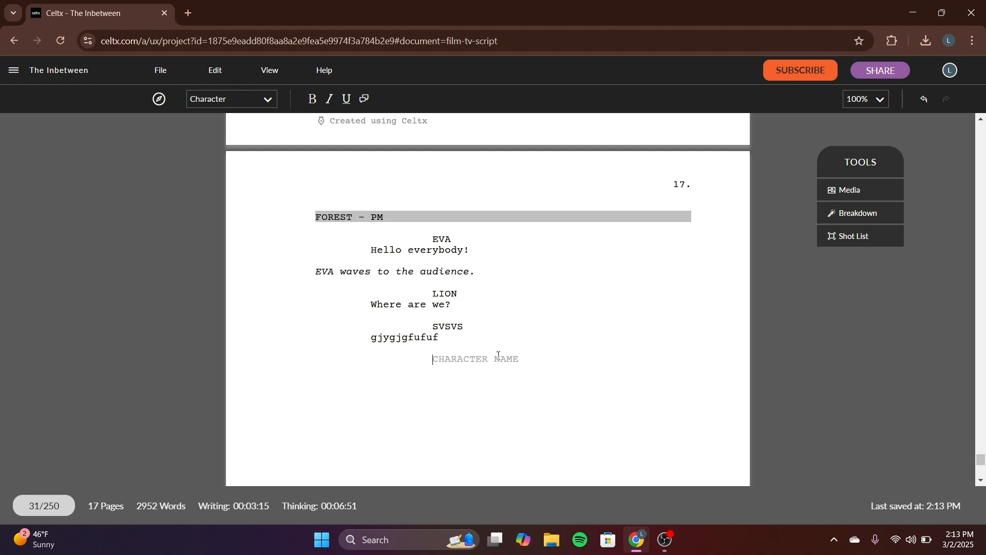
# Delete the SVSVS character, its dialogue and the empty line below LION's "Where are we?".
pyautogui.press('BackSpace')
pyautogui.press('BackSpace')
pyautogui.press('BackSpace')
pyautogui.press('BackSpace')
pyautogui.press('BackSpace')
pyautogui.press('BackSpace')
pyautogui.press('BackSpace')
pyautogui.press('BackSpace')
pyautogui.press('BackSpace')
pyautogui.press('BackSpace')
pyautogui.press('BackSpace')
pyautogui.press('BackSpace')
pyautogui.press('BackSpace')
pyautogui.press('BackSpace')
pyautogui.press('BackSpace')
pyautogui.press('BackSpace')
pyautogui.press('BackSpace')
pyautogui.press('BackSpace')
pyautogui.press('BackSpace')
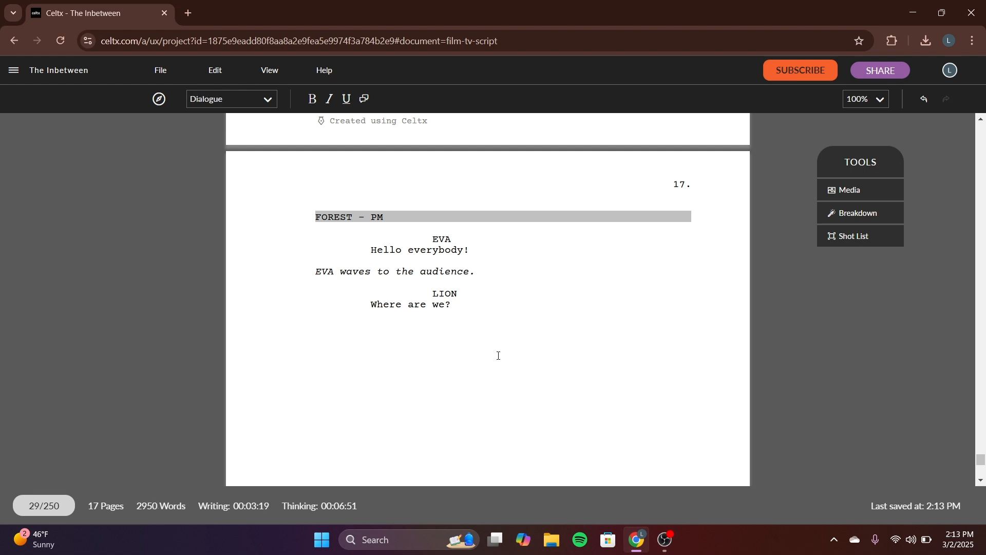
# Examine the title page's placeholders for image, title, by line, author, source, copyright and contact info.
pyautogui.scroll(2, 546, 314)
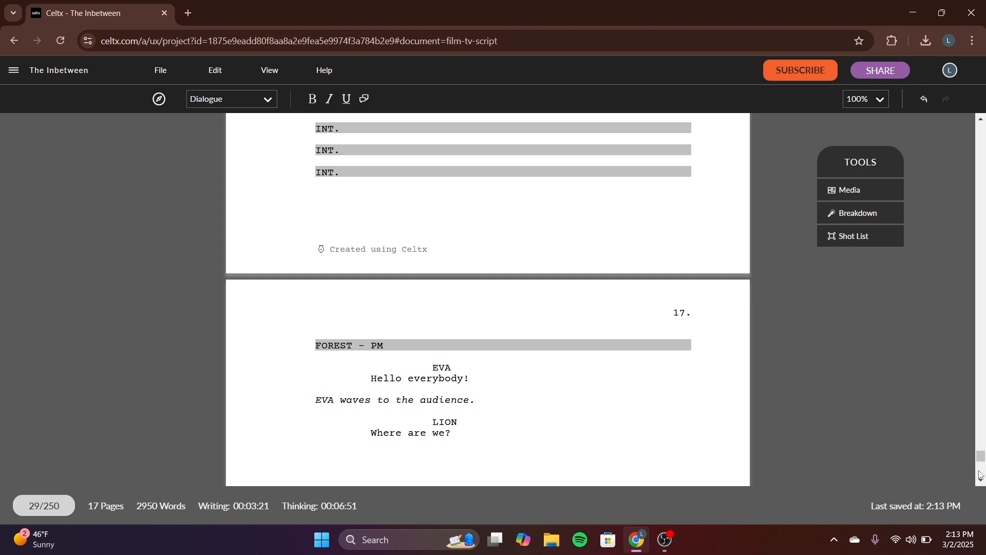
pyautogui.moveTo(982, 455); pyautogui.dragTo(981, 128)
pyautogui.scroll(-5, 633, 359)
pyautogui.scroll(4, 681, 330)
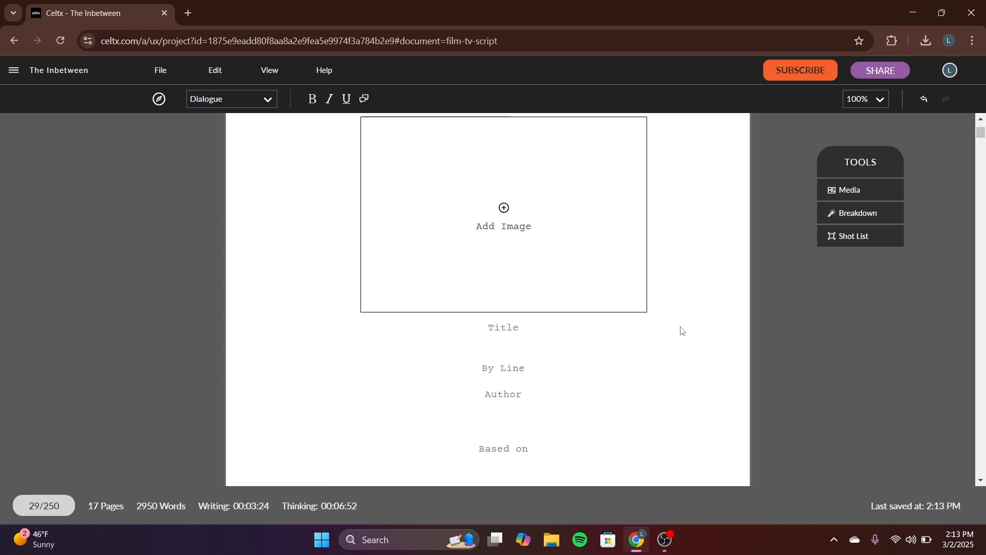
pyautogui.scroll(-4, 632, 380)
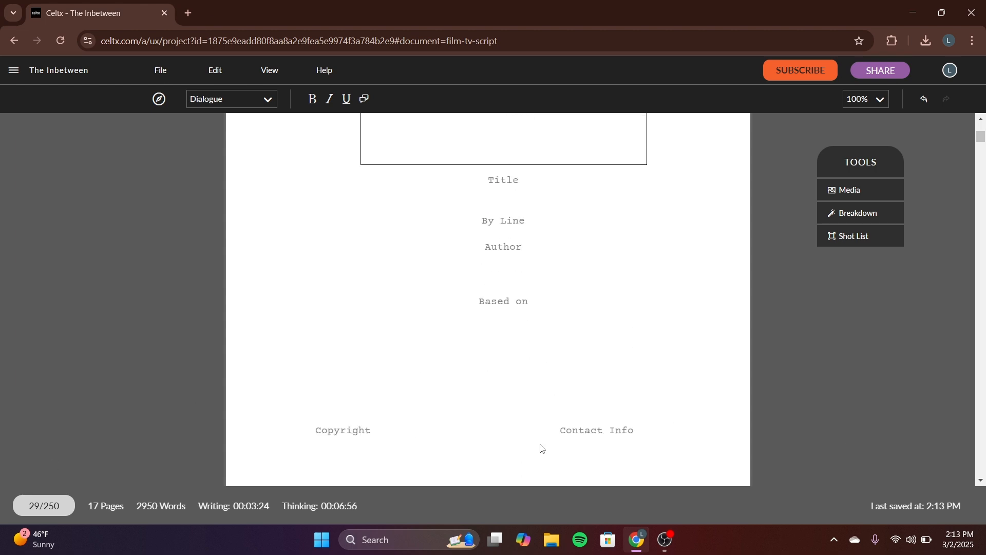
pyautogui.scroll(-1, 740, 297)
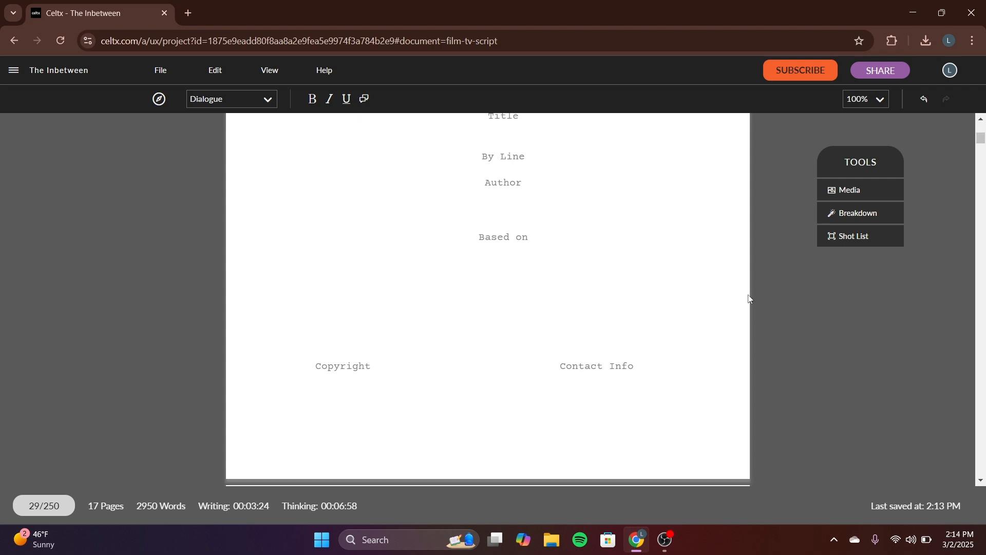
pyautogui.scroll(1, 677, 301)
# Examine the script title and the author credit typed on the first script page.
pyautogui.scroll(-12, 675, 298)
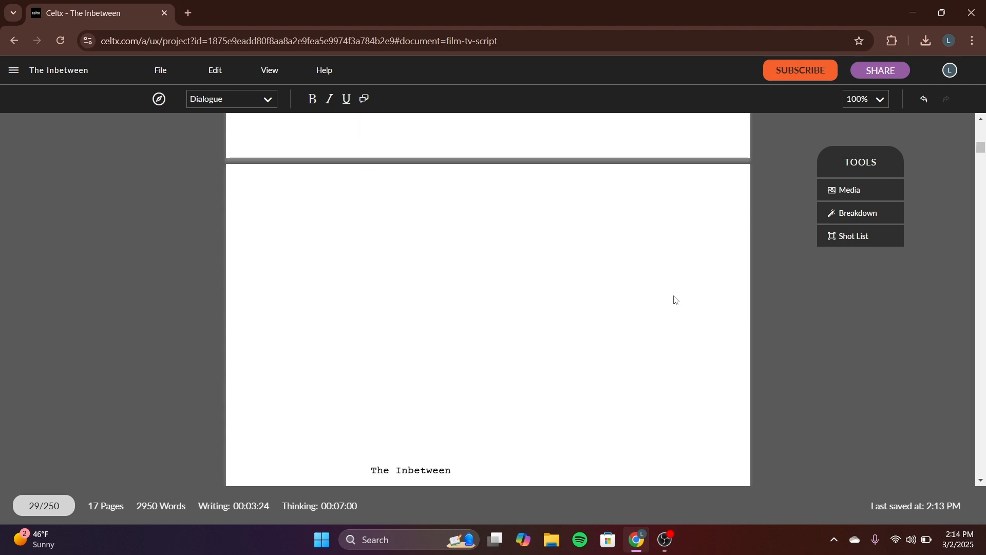
pyautogui.scroll(1, 492, 229)
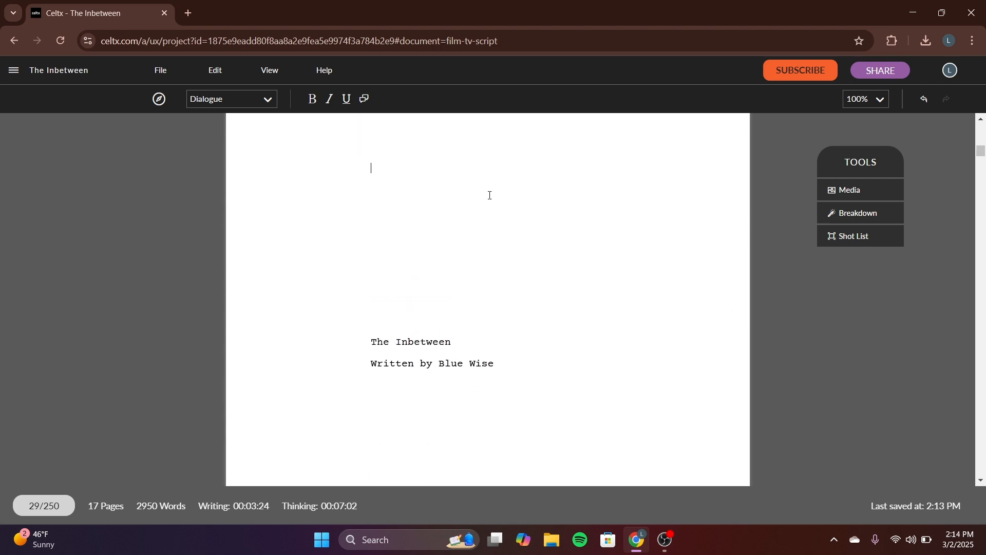
pyautogui.click(444, 364)
pyautogui.scroll(-2, 411, 314)
pyautogui.moveTo(353, 213); pyautogui.dragTo(582, 233)
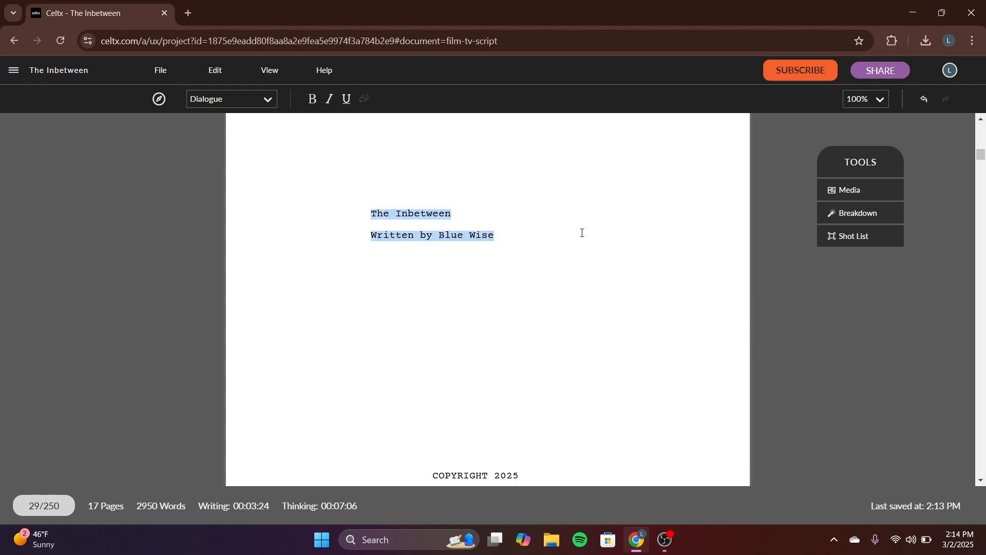
pyautogui.doubleClick(391, 212)
pyautogui.click(428, 244)
pyautogui.click(457, 240)
pyautogui.doubleClick(460, 240)
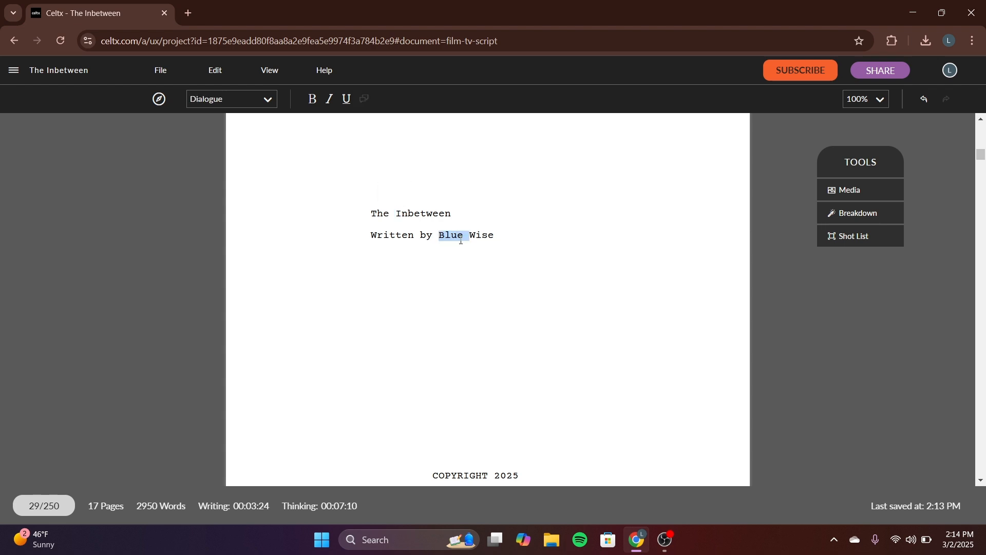
pyautogui.tripleClick(461, 240)
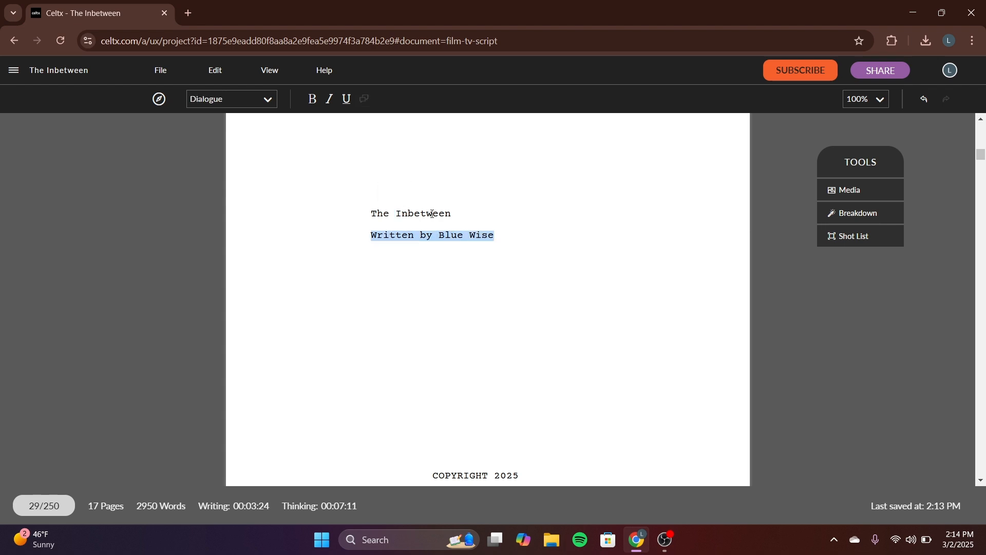
pyautogui.click(314, 134)
# Examine the copyright line near the bottom of the first script page.
pyautogui.scroll(-3, 571, 262)
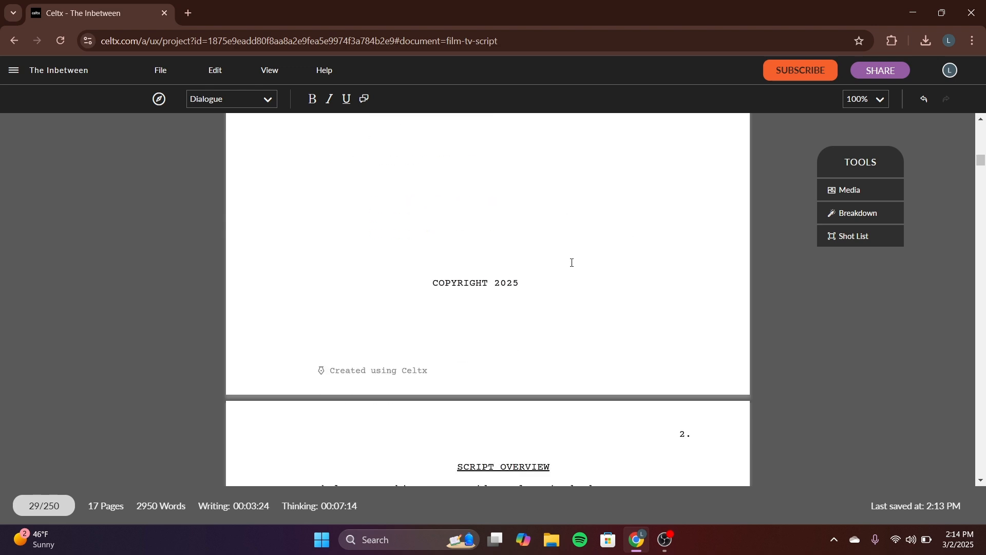
pyautogui.scroll(1, 525, 305)
pyautogui.click(494, 348)
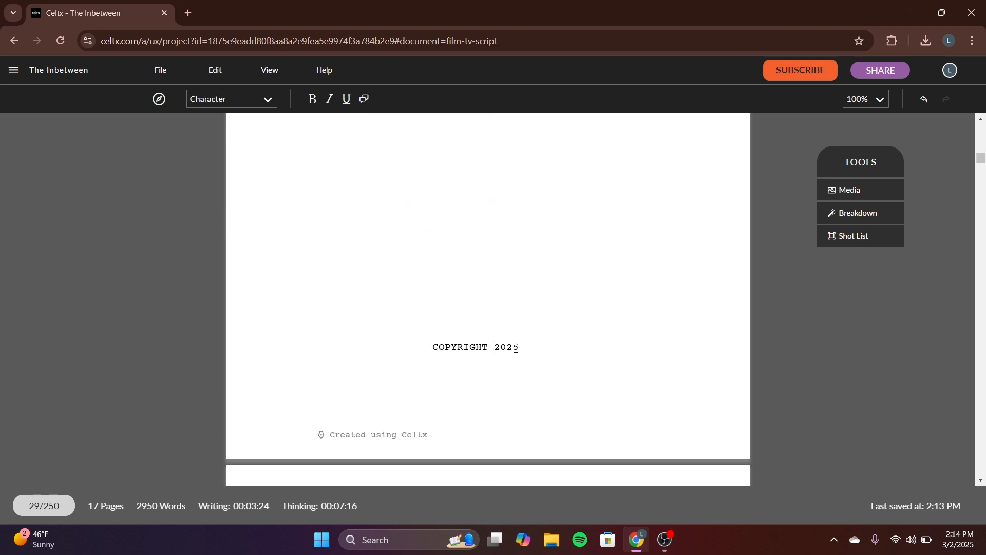
pyautogui.moveTo(429, 346); pyautogui.dragTo(792, 396)
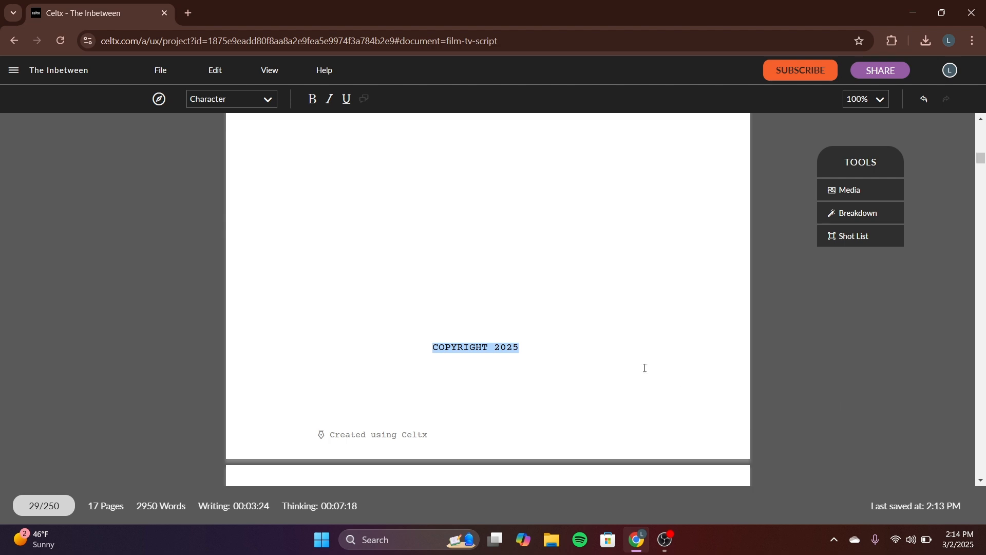
pyautogui.click(569, 357)
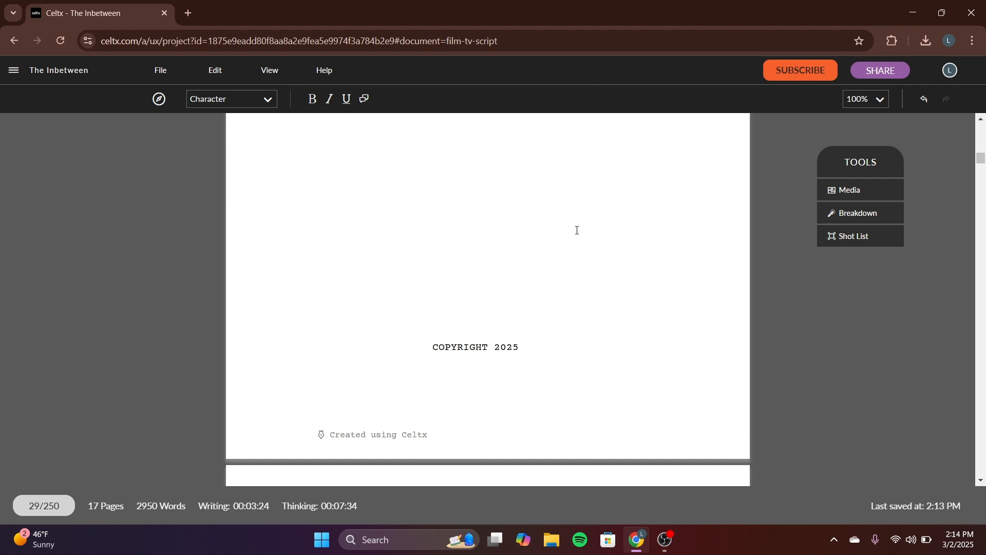
pyautogui.scroll(-1, 724, 216)
pyautogui.scroll(1, 729, 222)
pyautogui.scroll(-3, 770, 267)
pyautogui.scroll(1, 802, 299)
pyautogui.scroll(5, 802, 300)
pyautogui.scroll(-4, 802, 309)
pyautogui.scroll(2, 807, 311)
pyautogui.scroll(-4, 791, 303)
pyautogui.scroll(6, 758, 293)
pyautogui.scroll(-5, 766, 290)
pyautogui.scroll(5, 771, 289)
# Examine the Script Overview heading, the character descriptions and the setting paragraph on page 2.
pyautogui.scroll(-10, 775, 289)
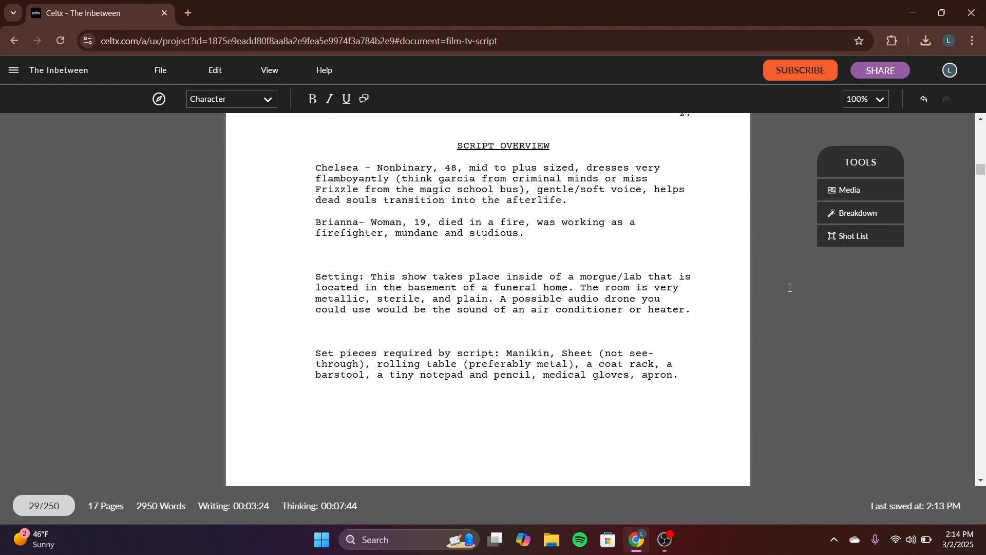
pyautogui.scroll(1, 859, 421)
pyautogui.scroll(3, 859, 420)
pyautogui.click(537, 339)
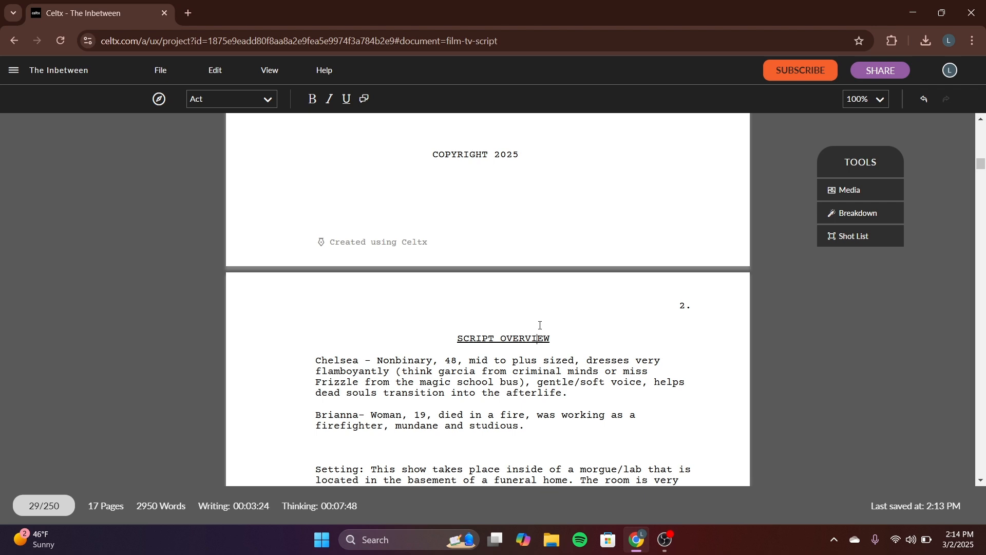
pyautogui.scroll(-2, 540, 325)
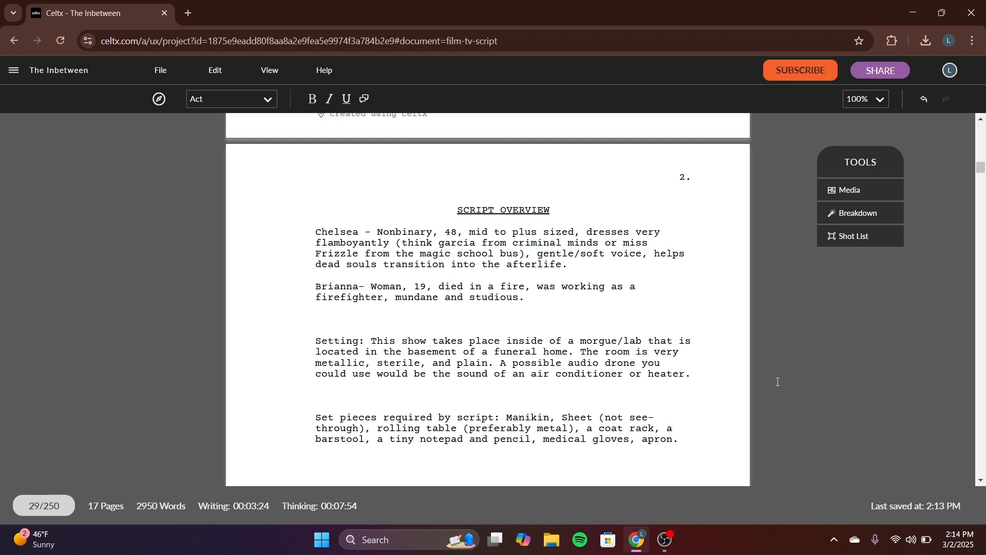
pyautogui.scroll(-1, 498, 236)
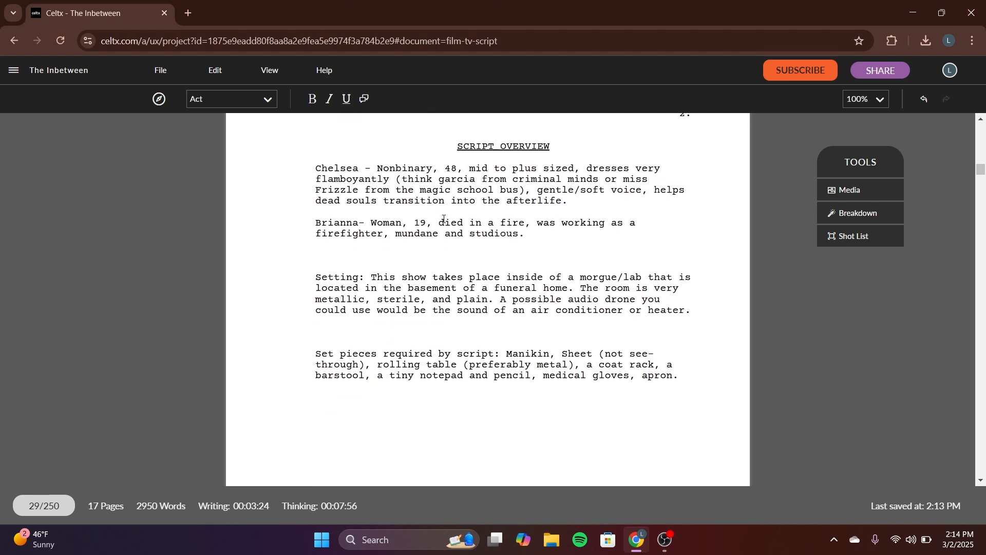
pyautogui.tripleClick(403, 179)
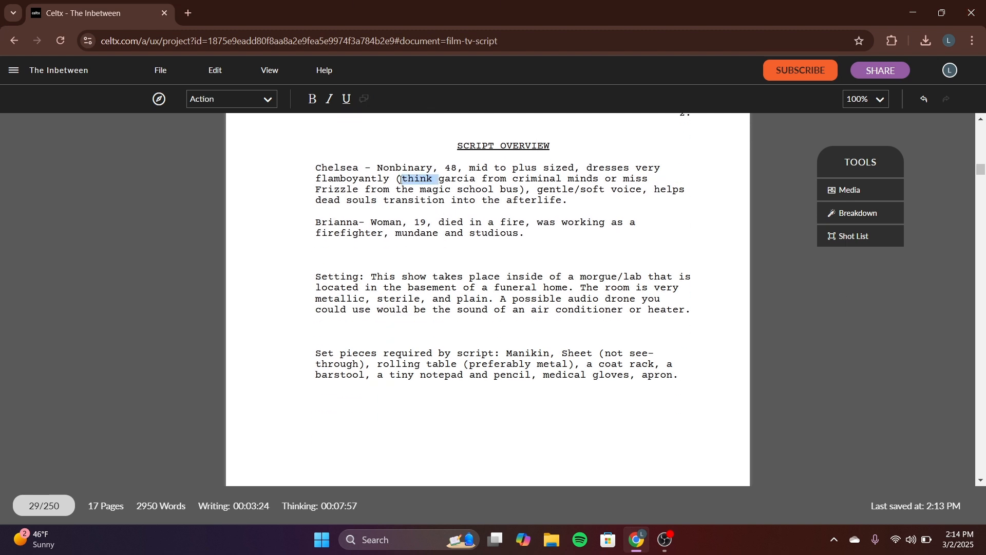
pyautogui.tripleClick(420, 222)
pyautogui.click(445, 304)
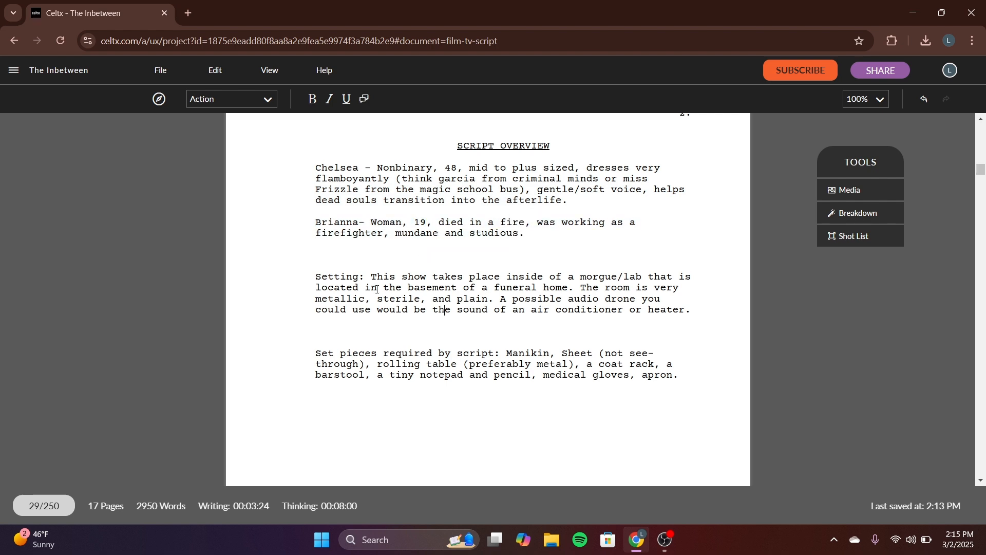
pyautogui.moveTo(316, 276); pyautogui.dragTo(696, 324)
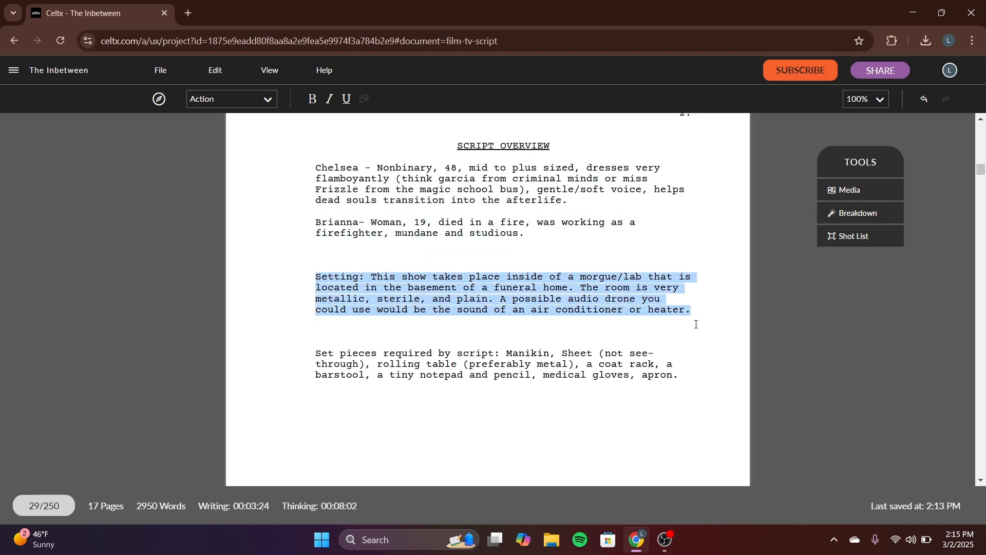
pyautogui.click(314, 329)
# Examine the required set pieces and the suggestions for the director on page 2.
pyautogui.scroll(-2, 313, 318)
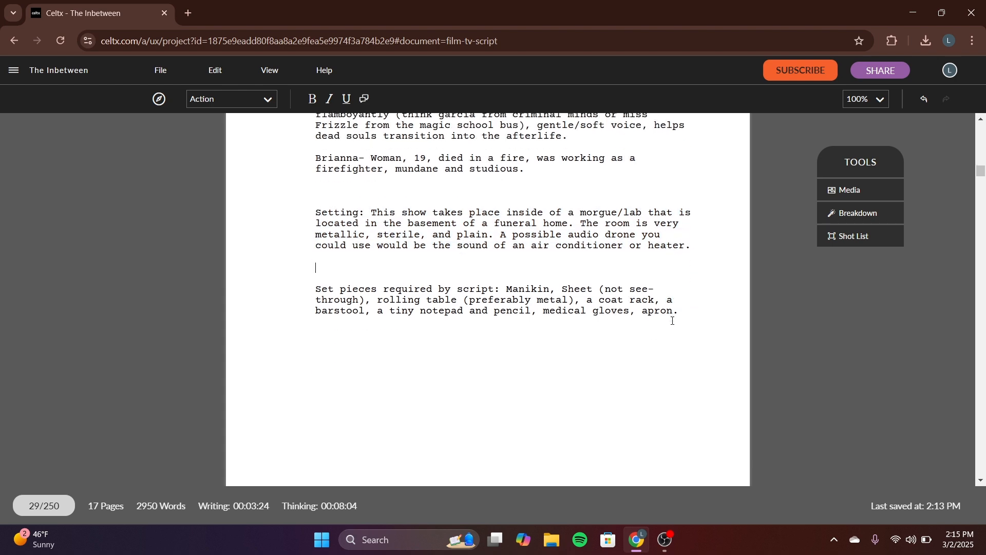
pyautogui.rightClick(312, 300)
pyautogui.click(291, 284)
pyautogui.moveTo(290, 288); pyautogui.dragTo(698, 312)
pyautogui.click(645, 300)
pyautogui.scroll(-6, 651, 293)
pyautogui.scroll(3, 652, 286)
pyautogui.scroll(-3, 652, 287)
pyautogui.scroll(1, 652, 288)
pyautogui.moveTo(298, 376); pyautogui.dragTo(418, 403)
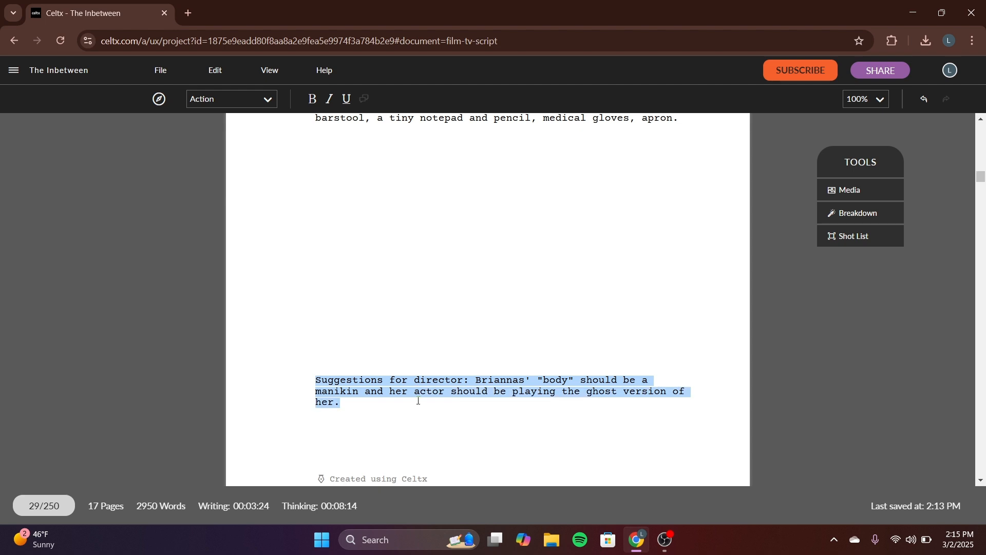
pyautogui.click(417, 402)
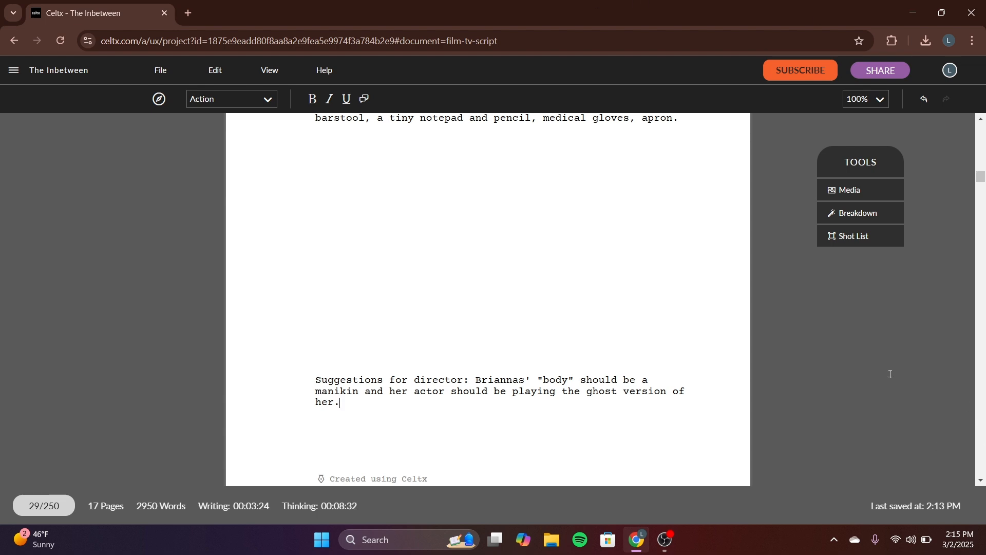
# Examine the act heading and the opening scene heading at the start of page 3.
pyautogui.scroll(-4, 468, 345)
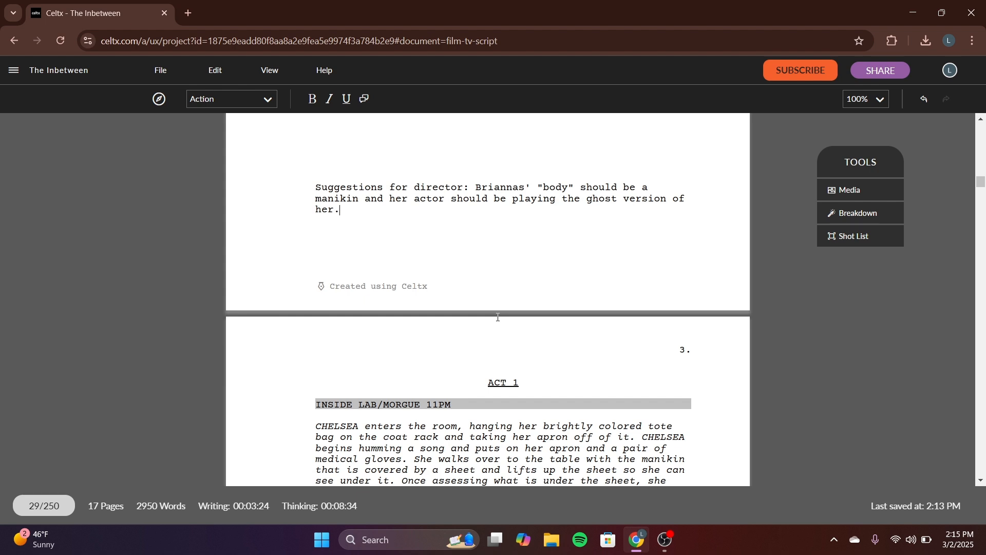
pyautogui.scroll(1, 497, 318)
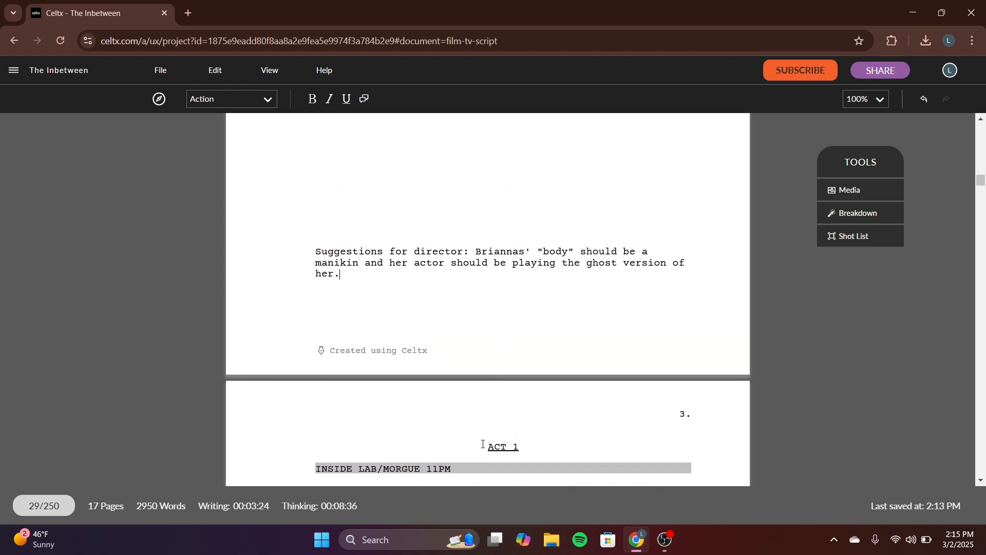
pyautogui.moveTo(315, 472); pyautogui.dragTo(474, 439)
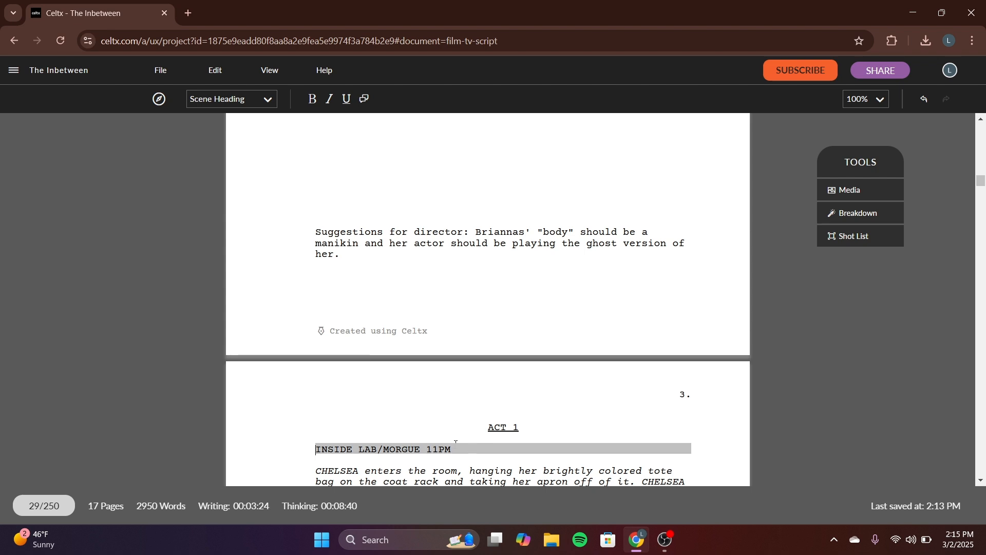
pyautogui.scroll(1, 455, 442)
pyautogui.scroll(1, 490, 443)
pyautogui.scroll(-1, 495, 443)
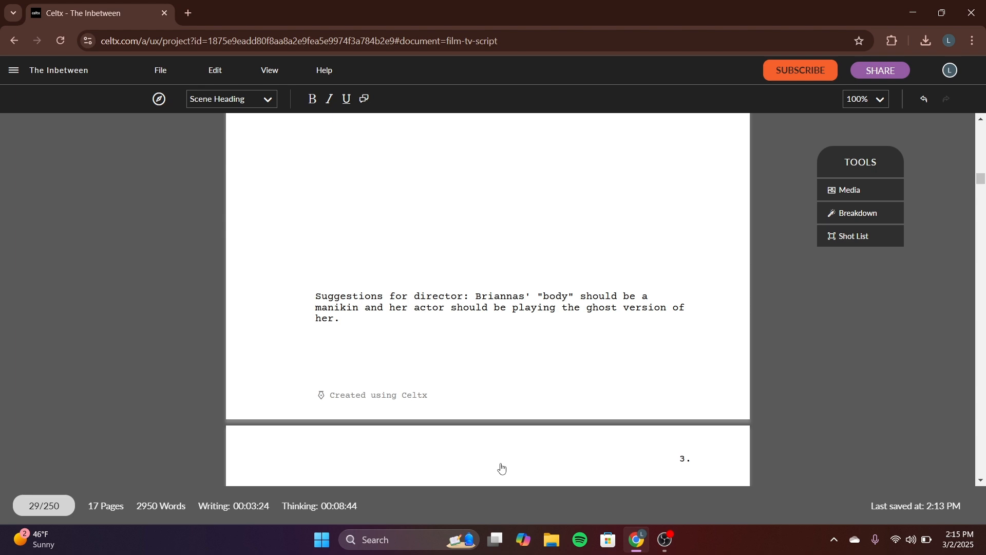
# Examine the page break between the suggestions for the director on page 2 and the start of page 3.
pyautogui.scroll(-1, 502, 468)
pyautogui.scroll(1, 514, 447)
pyautogui.scroll(2, 516, 445)
pyautogui.scroll(-2, 517, 445)
pyautogui.scroll(-1, 519, 444)
pyautogui.scroll(1, 524, 442)
pyautogui.scroll(2, 525, 441)
pyautogui.scroll(-3, 526, 447)
pyautogui.scroll(-1, 551, 432)
# Replace the time in the opening scene heading under ACT 1 with NIGHT.
pyautogui.rightClick(537, 456)
pyautogui.click(476, 378)
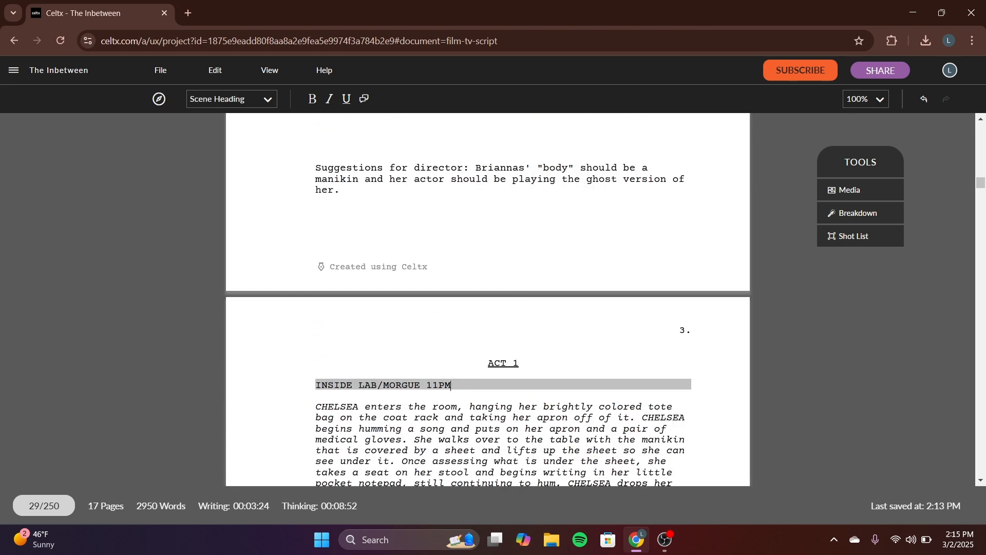
pyautogui.press('BackSpace')
pyautogui.press('BackSpace')
pyautogui.press('BackSpace')
pyautogui.press('BackSpace')
pyautogui.write('NIGHT')
# Rewrite the ending of the opening scene heading as "- NIGHT", with a dash before the time of day.
pyautogui.press('BackSpace')
pyautogui.press('BackSpace')
pyautogui.press('BackSpace')
pyautogui.press('BackSpace')
pyautogui.press('BackSpace')
pyautogui.write('- NIGHT')
# Change the ending of the ACT 1 scene heading back to 11PM and dismiss the headers and footers subscription offer.
pyautogui.press('BackSpace')
pyautogui.press('BackSpace')
pyautogui.press('BackSpace')
pyautogui.press('BackSpace')
pyautogui.press('BackSpace')
pyautogui.press('BackSpace')
pyautogui.press('BackSpace')
pyautogui.write('11PM')
pyautogui.click(543, 334)
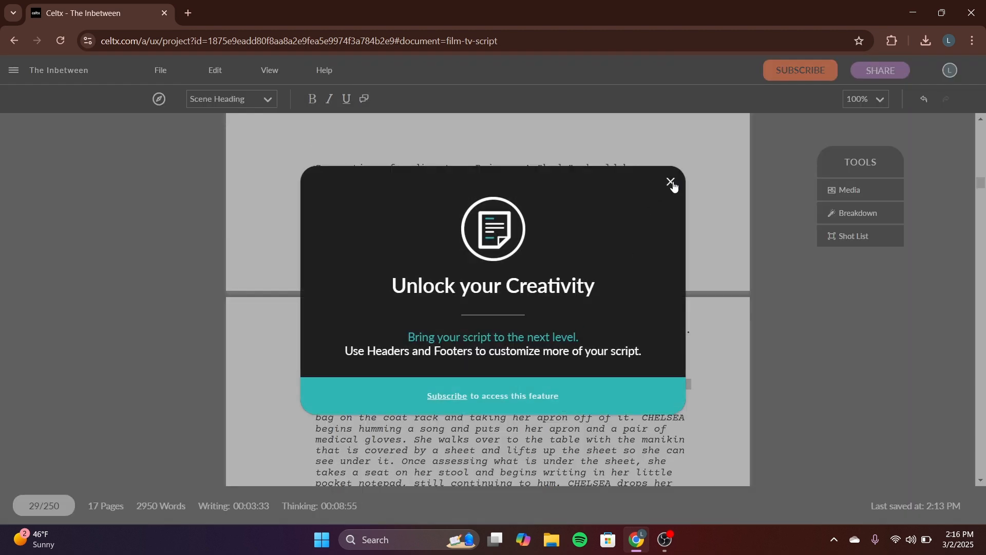
pyautogui.click(670, 182)
# Examine the built-in title page fields and the manually written title, byline and copyright line on the first script page.
pyautogui.click(559, 220)
pyautogui.scroll(5, 558, 229)
pyautogui.scroll(10, 572, 232)
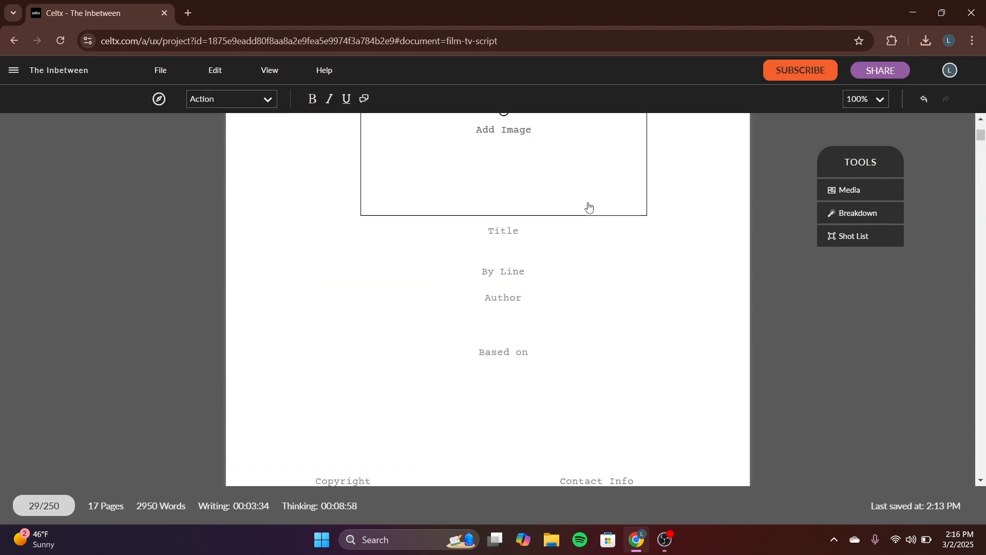
pyautogui.scroll(-5, 605, 220)
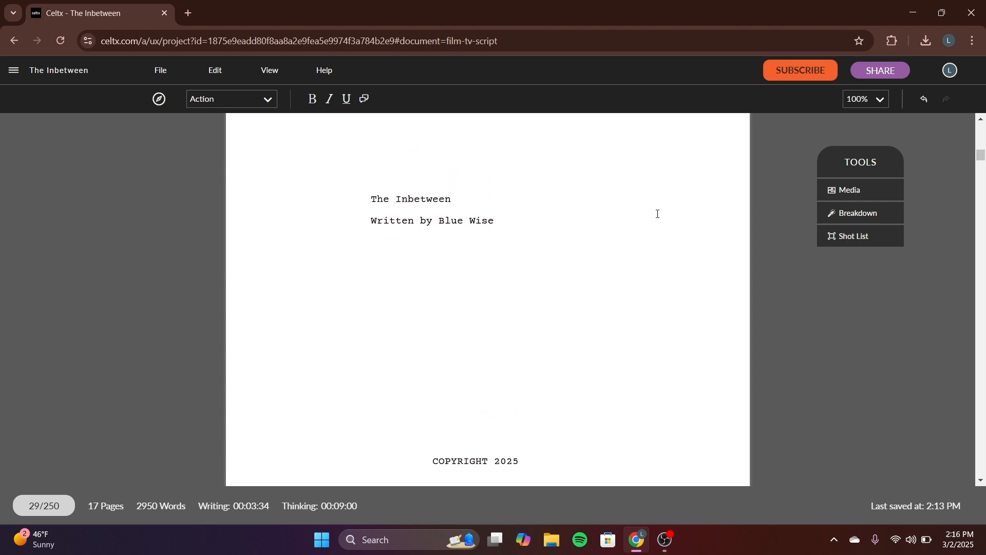
pyautogui.scroll(1, 663, 213)
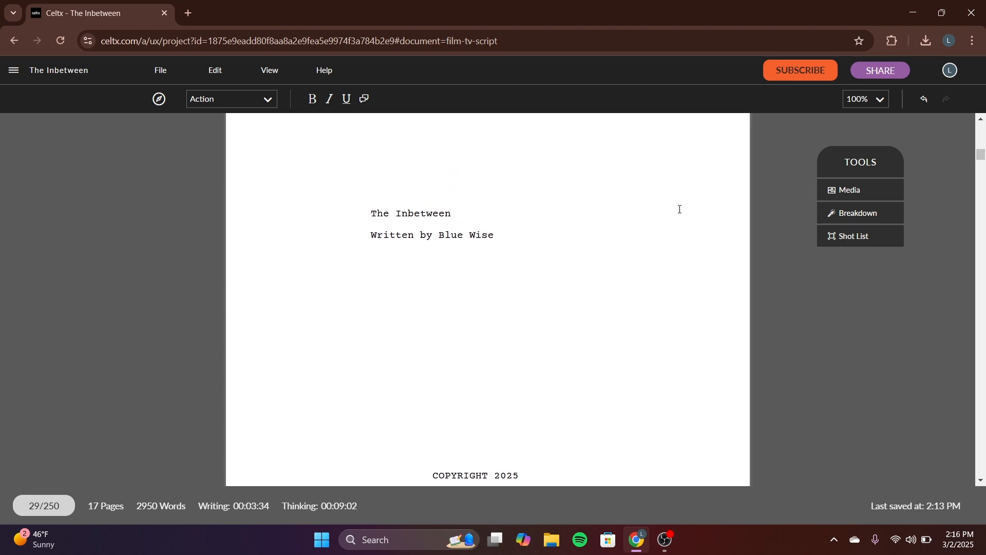
pyautogui.scroll(-2, 647, 219)
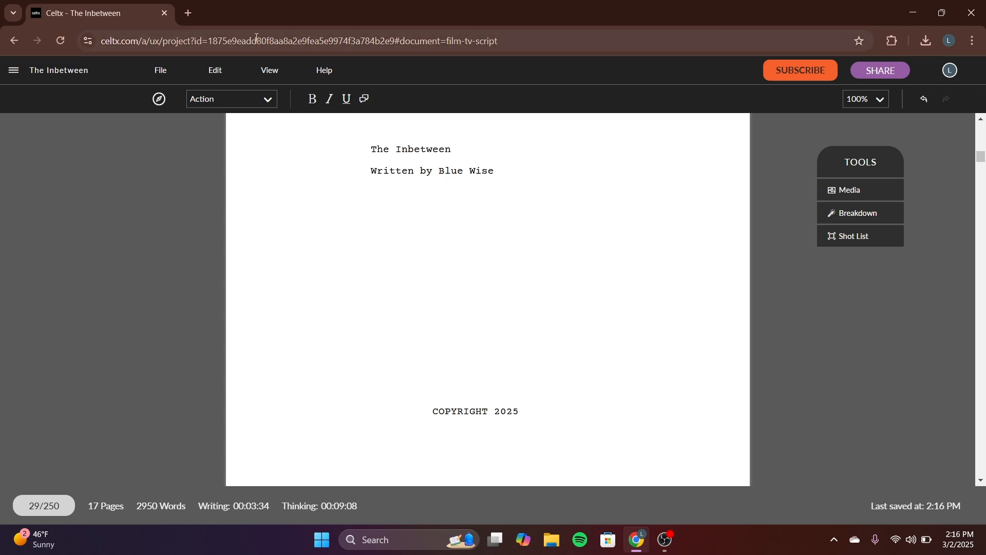
# Preview the script as a PDF with its print and download settings, and close the preview.
pyautogui.click(161, 73)
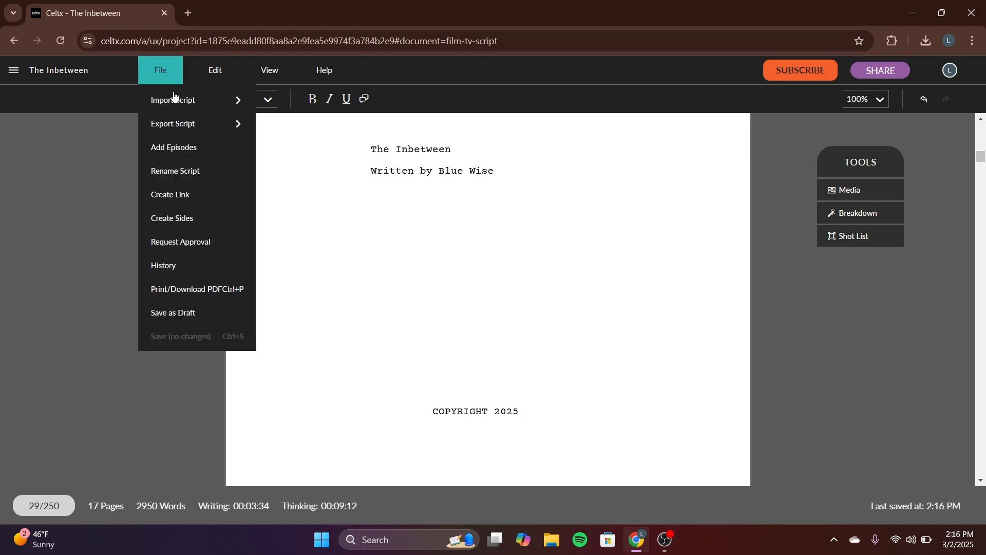
pyautogui.click(222, 291)
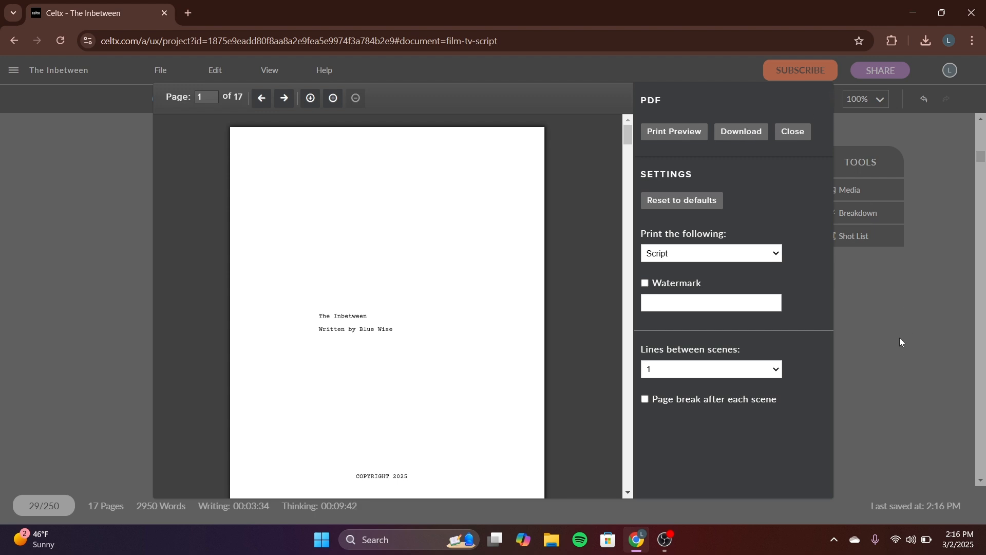
pyautogui.click(795, 134)
# Compare the blank title page template, with its image, title and author placeholders, against the manually written title page.
pyautogui.scroll(15, 290, 260)
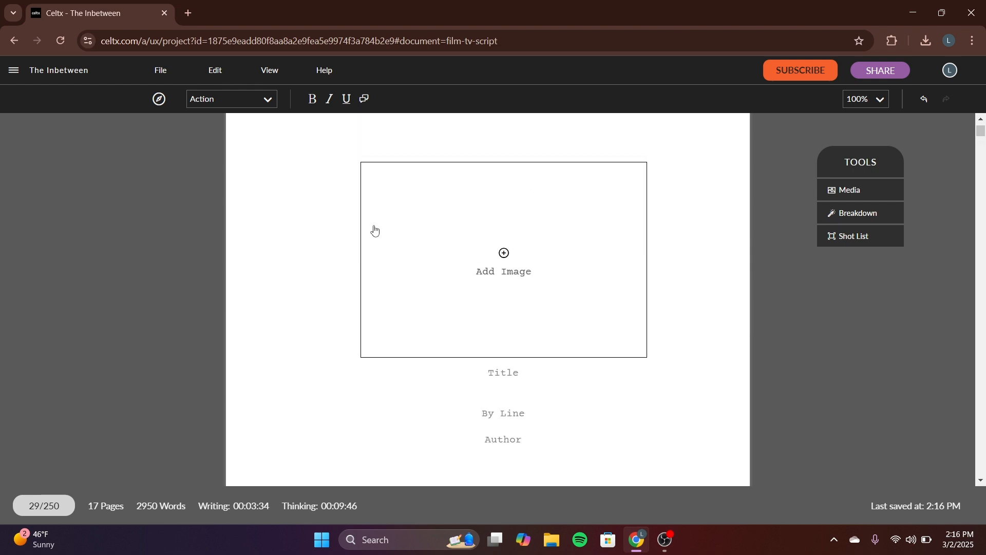
pyautogui.scroll(2, 372, 234)
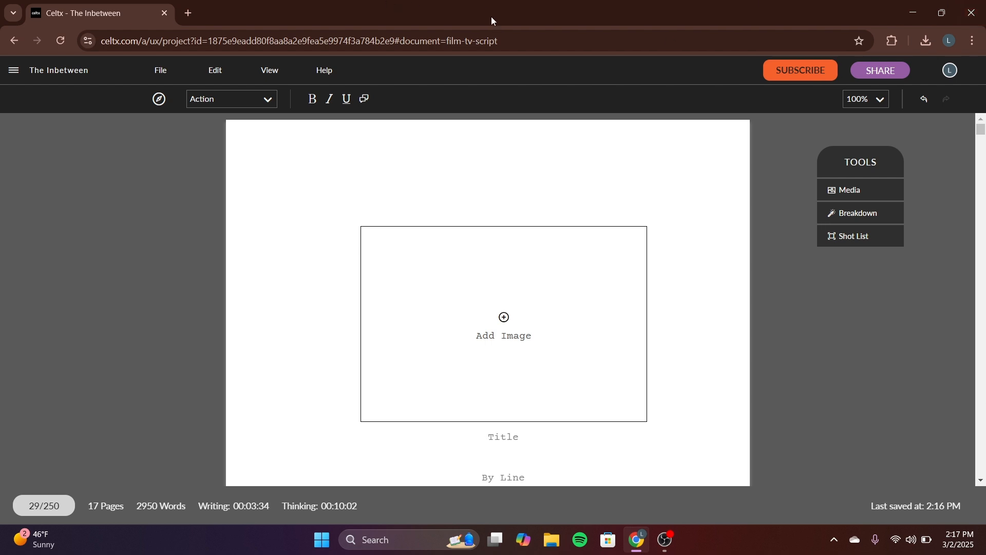
pyautogui.scroll(-8, 539, 205)
pyautogui.scroll(-10, 545, 205)
pyautogui.scroll(6, 580, 201)
pyautogui.scroll(10, 580, 201)
pyautogui.scroll(-12, 584, 355)
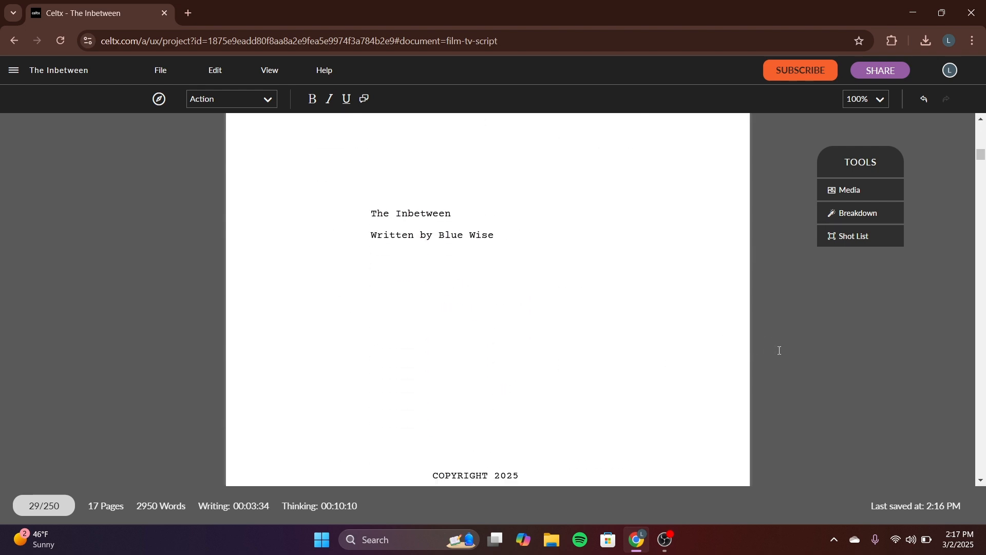
pyautogui.scroll(-2, 780, 352)
pyautogui.scroll(6, 779, 357)
pyautogui.scroll(10, 725, 308)
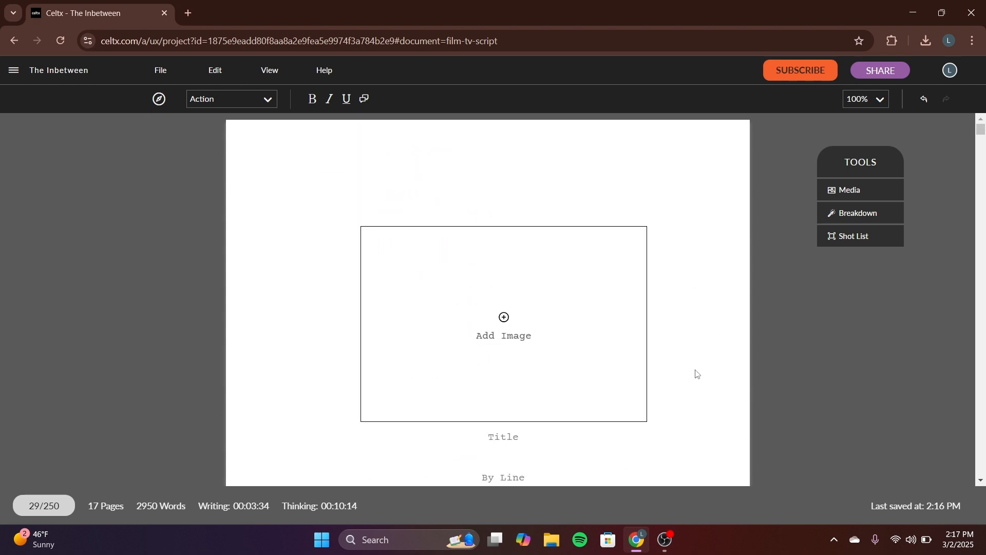